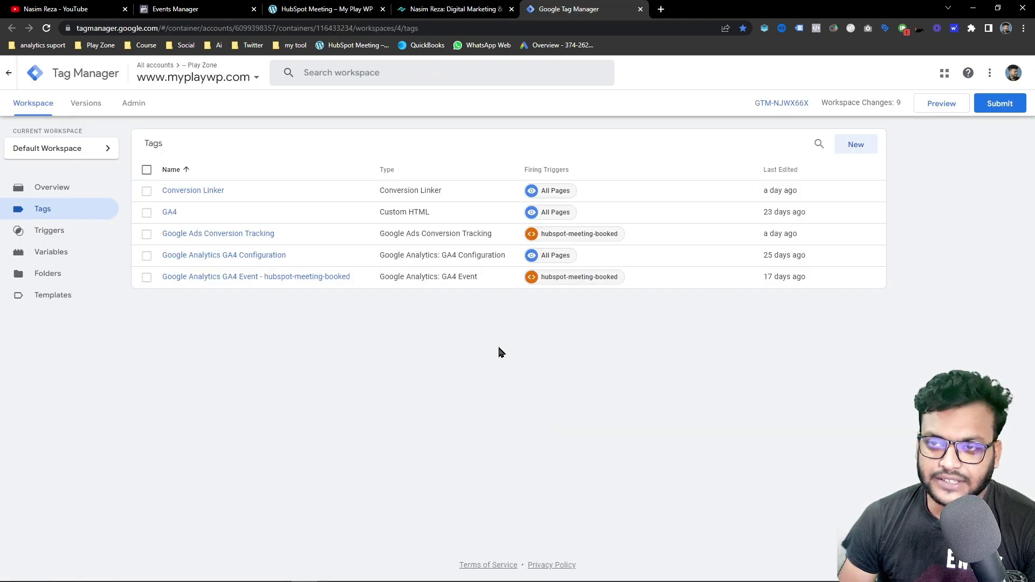
- Copy the GTM-NJWX66X container's head install snippet and close the install dialog
{"action": "left_click", "coordinate": [325, 9]}
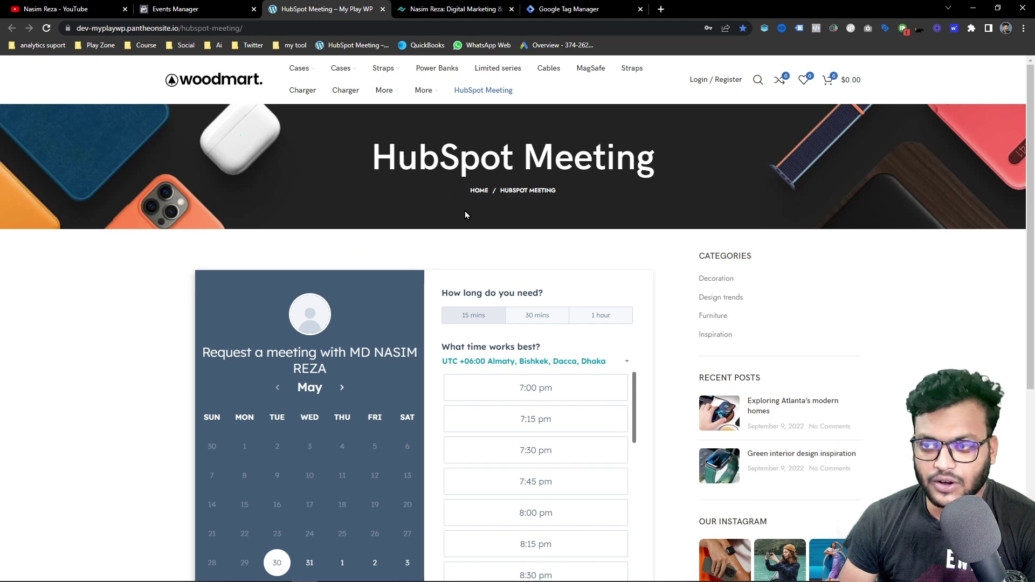
{"action": "left_click", "coordinate": [580, 6]}
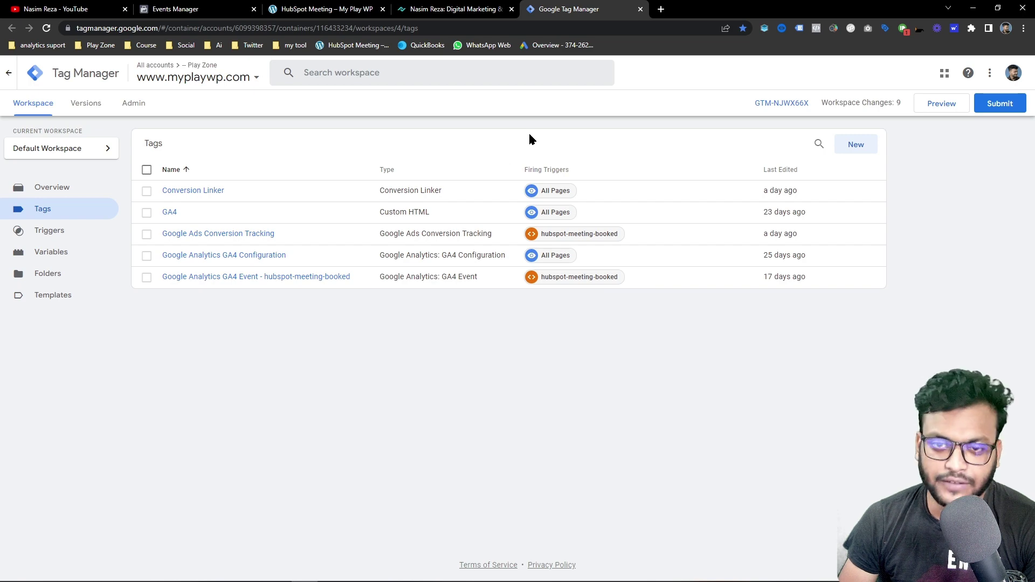
{"action": "left_click", "coordinate": [778, 103]}
{"action": "left_click", "coordinate": [676, 202]}
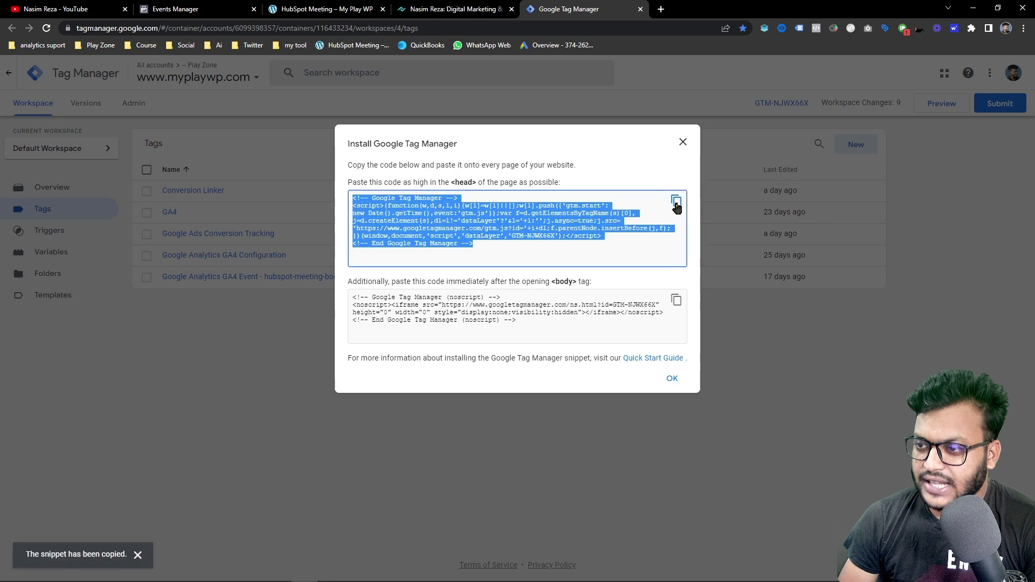
{"action": "left_click", "coordinate": [504, 242]}
{"action": "double_click", "coordinate": [461, 183]}
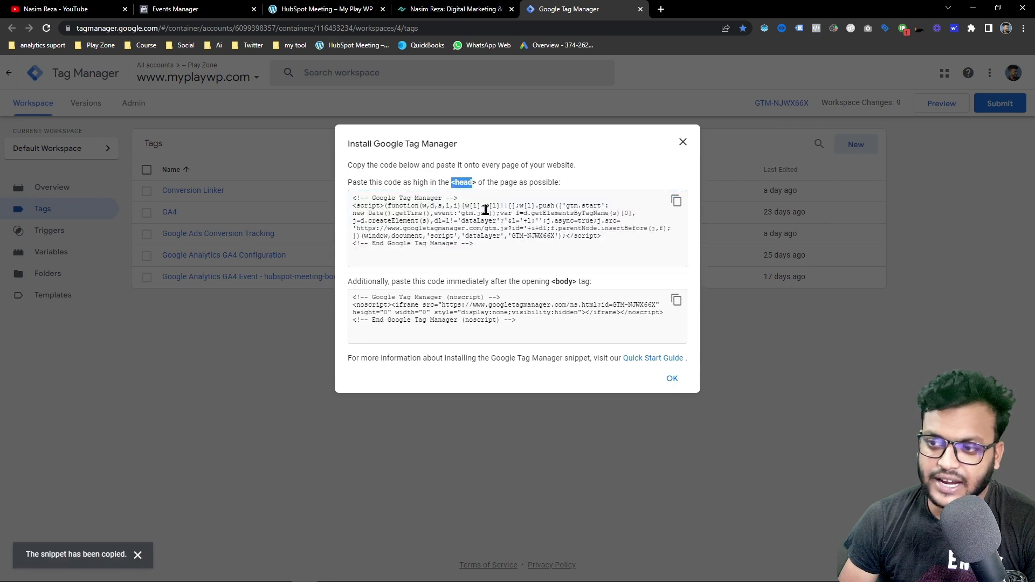
{"action": "left_click", "coordinate": [334, 10]}
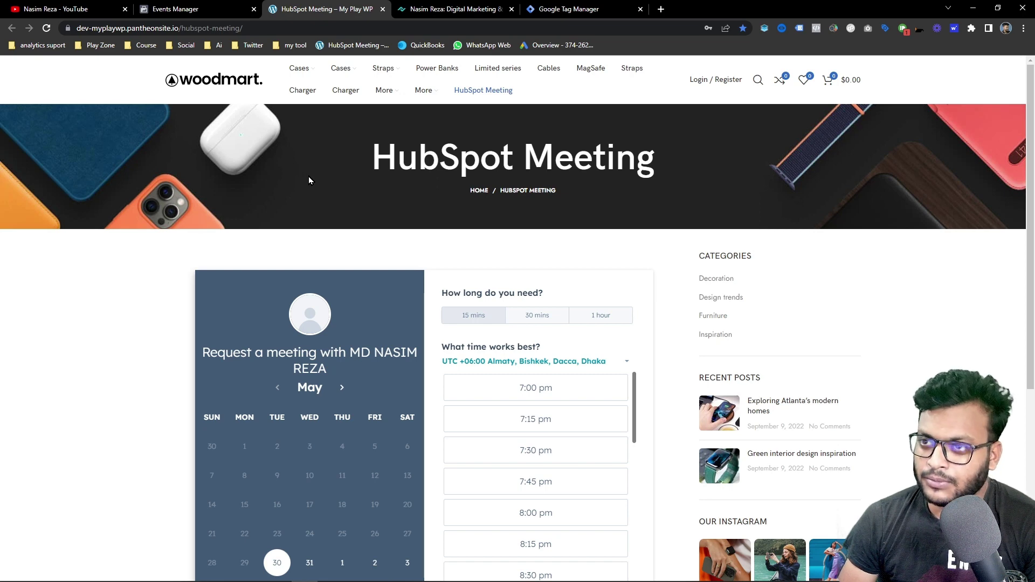
{"action": "left_click", "coordinate": [585, 8]}
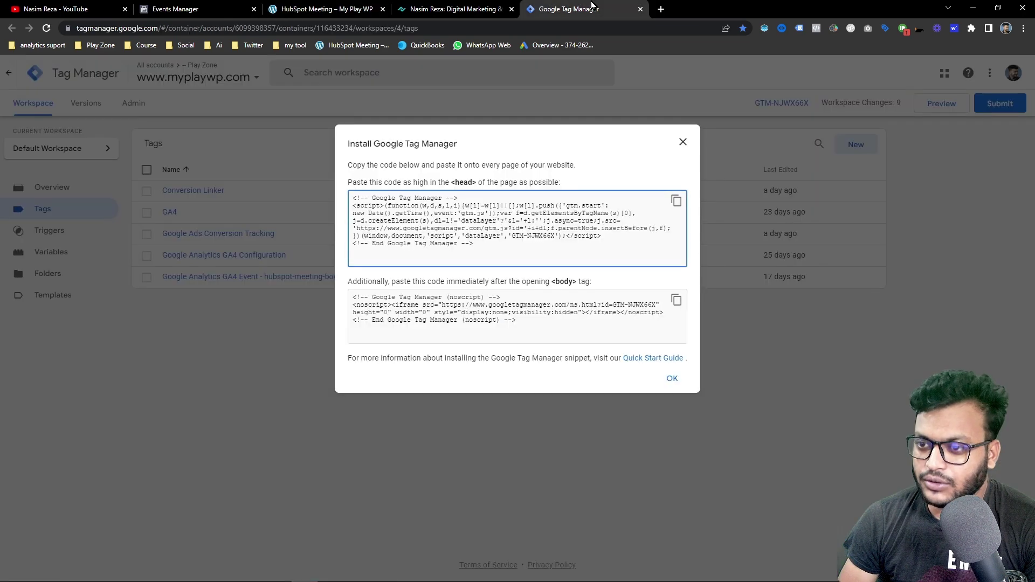
{"action": "left_click", "coordinate": [681, 142]}
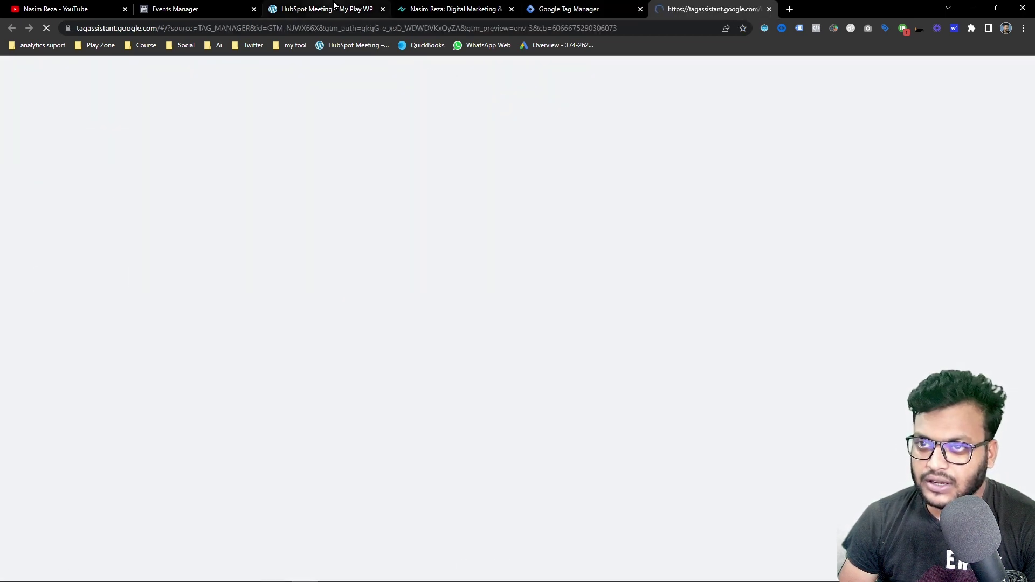
- Paste the HubSpot Meeting page URL into Tag Assistant and connect
{"action": "left_click", "coordinate": [333, 8]}
{"action": "left_click", "coordinate": [330, 28]}
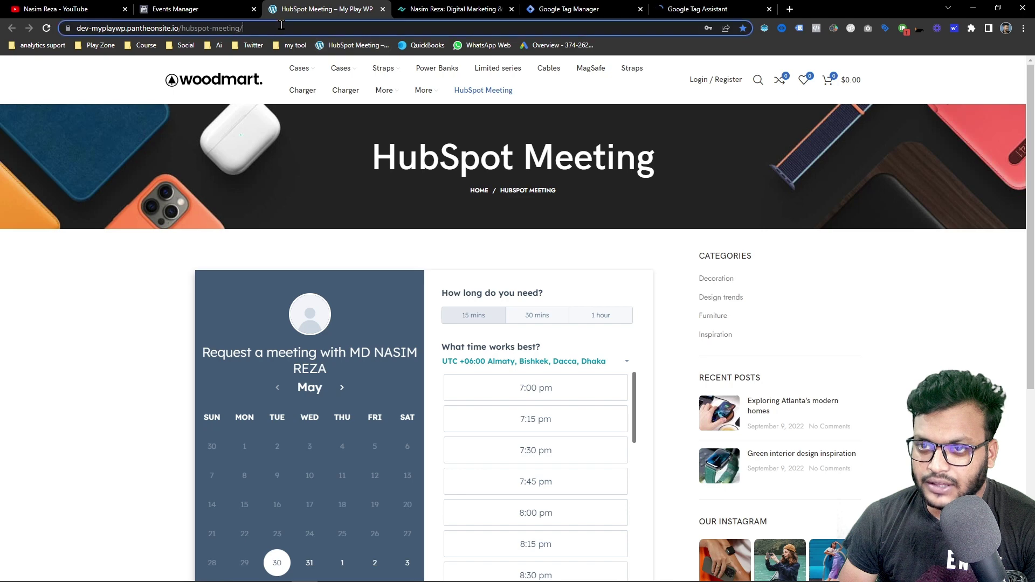
{"action": "left_click", "coordinate": [664, 6]}
{"action": "left_click", "coordinate": [503, 310]}
{"action": "key", "text": "ctrl+a"}
{"action": "key", "text": "ctrl+v"}
{"action": "left_click", "coordinate": [534, 353]}
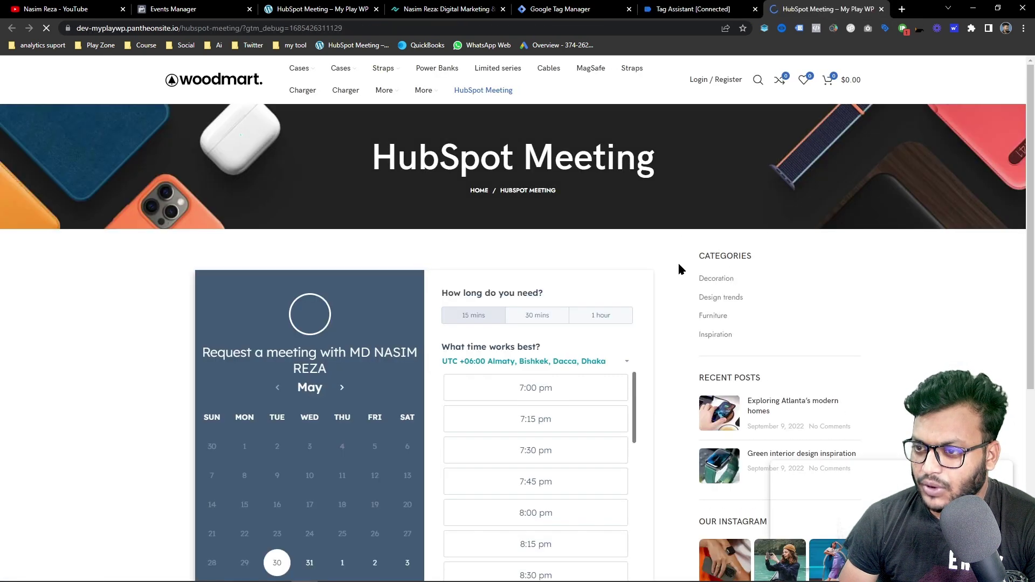
- Confirm the debug-connected HubSpot Meeting page and dismiss the Connected! dialog
{"action": "left_click", "coordinate": [749, 5]}
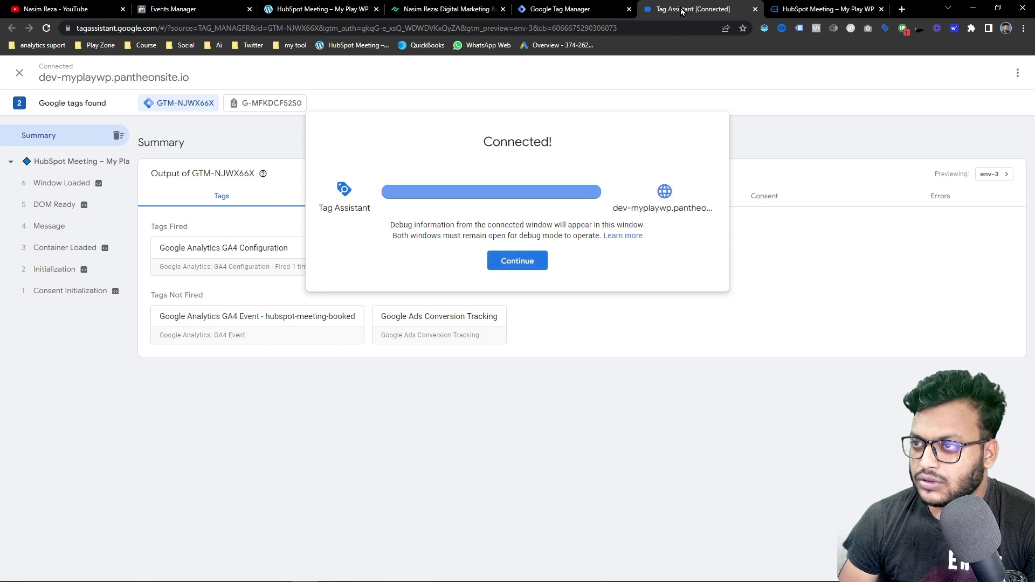
{"action": "left_click", "coordinate": [879, 6]}
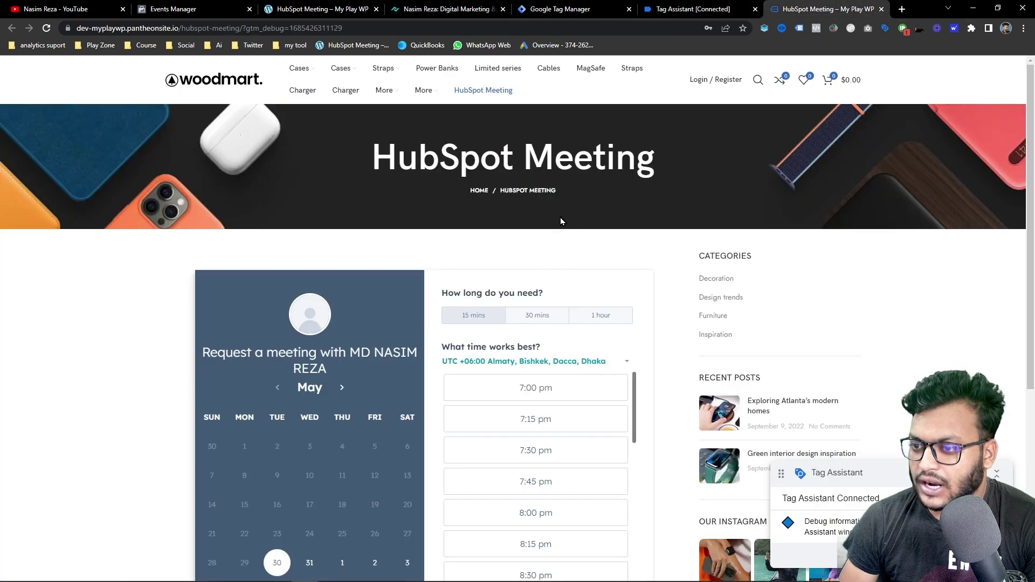
{"action": "left_click", "coordinate": [696, 9]}
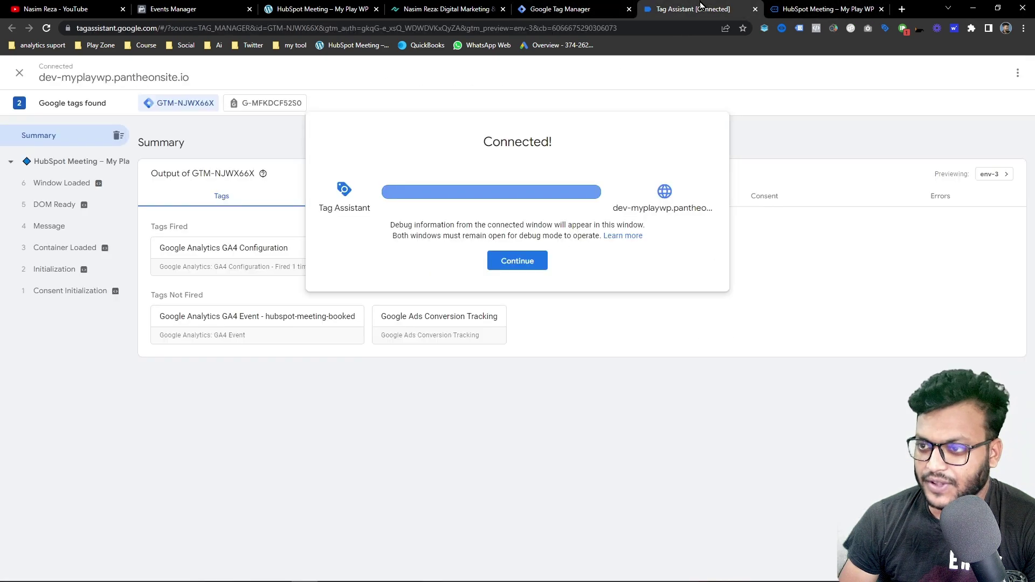
{"action": "left_click", "coordinate": [512, 268]}
{"action": "left_click", "coordinate": [828, 9]}
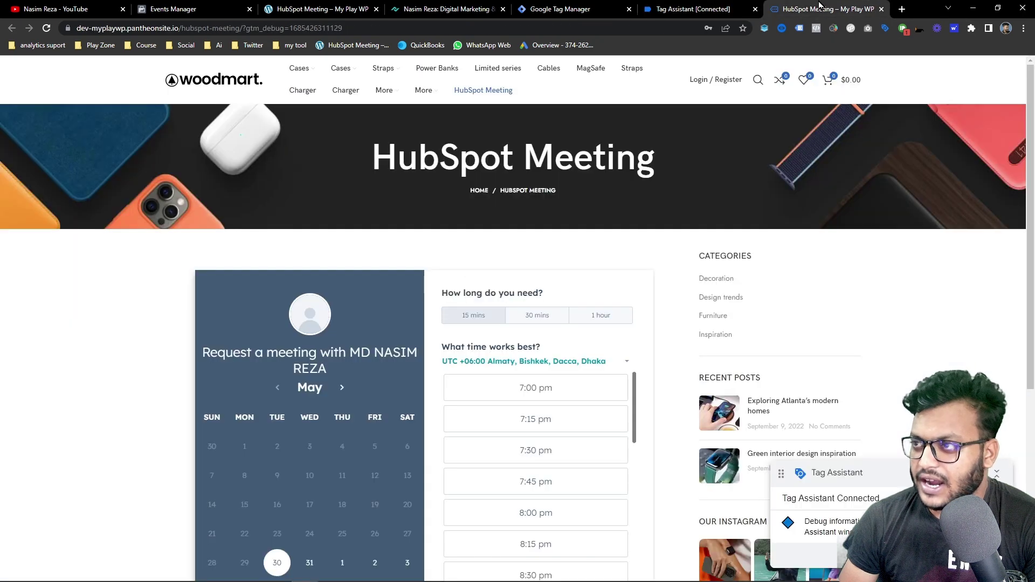
- Pick the 7:15 pm slot on May 30, 2023 and autofill the visitor's name
{"action": "scroll", "coordinate": [653, 237], "scroll_direction": "down", "scroll_amount": 5}
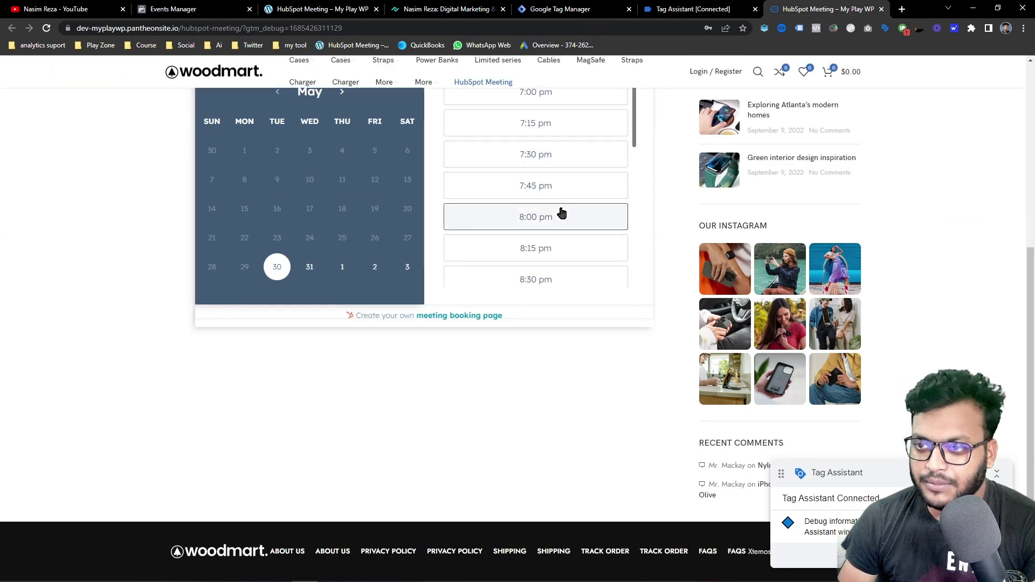
{"action": "scroll", "coordinate": [560, 208], "scroll_direction": "up", "scroll_amount": 5}
{"action": "left_click", "coordinate": [508, 418]}
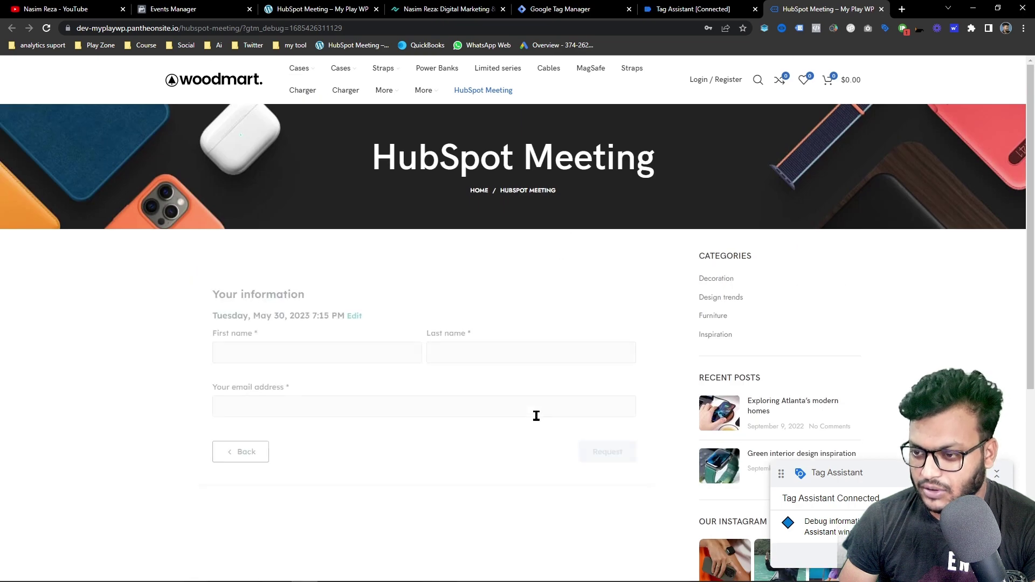
{"action": "left_click", "coordinate": [359, 355]}
{"action": "left_click", "coordinate": [326, 390]}
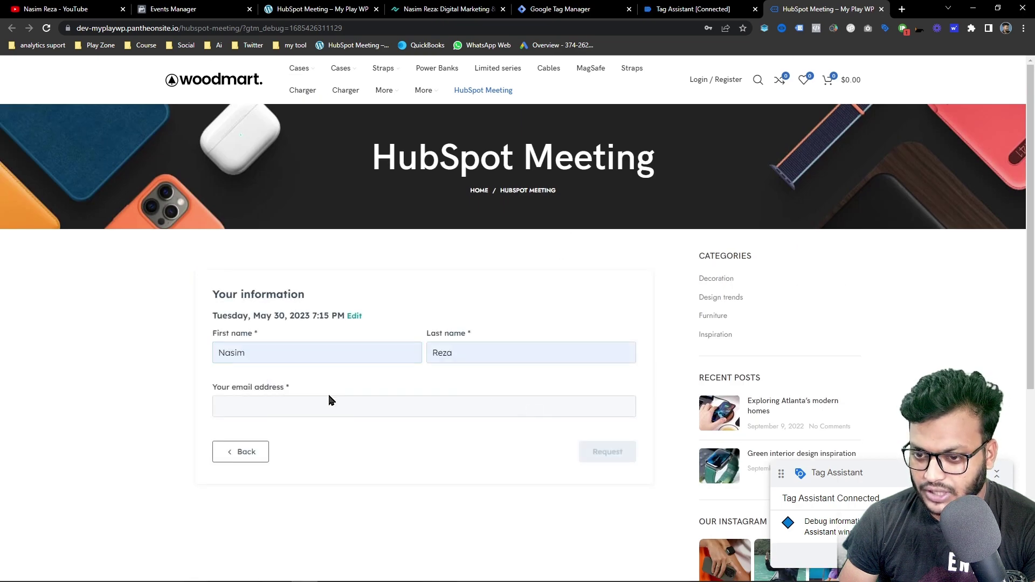
- Autofill the email, request the meeting, and check Tag Assistant for hubspot-meeting-booked
{"action": "left_click", "coordinate": [326, 406]}
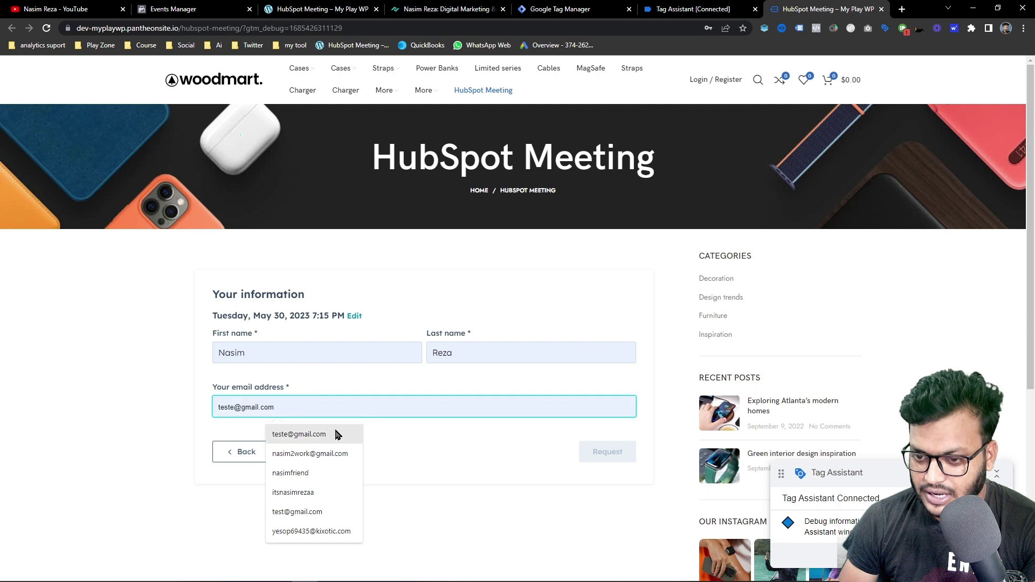
{"action": "left_click", "coordinate": [299, 434]}
{"action": "left_click", "coordinate": [239, 406]}
{"action": "type", "text": "s"}
{"action": "left_click", "coordinate": [619, 457]}
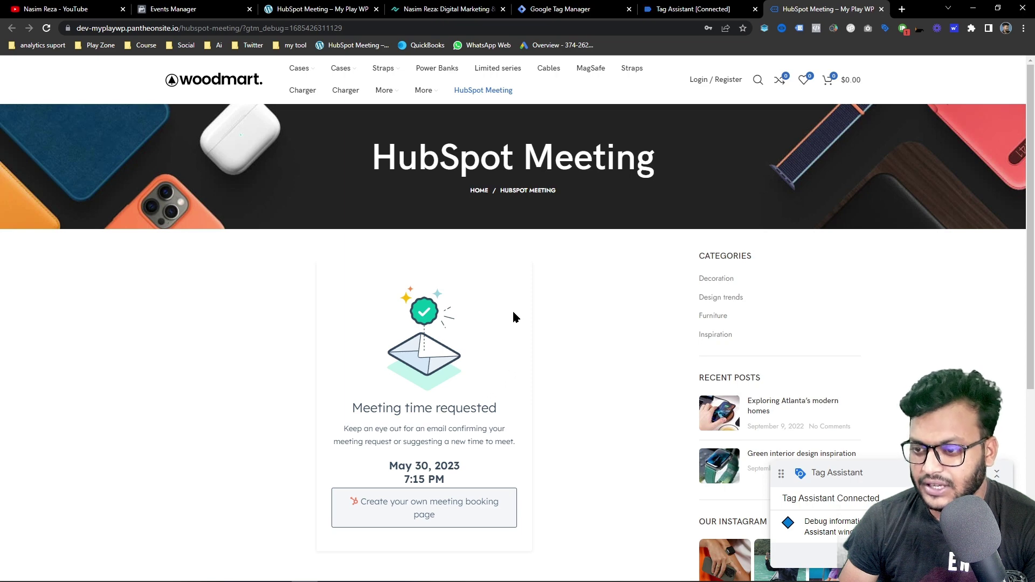
{"action": "left_click", "coordinate": [695, 9]}
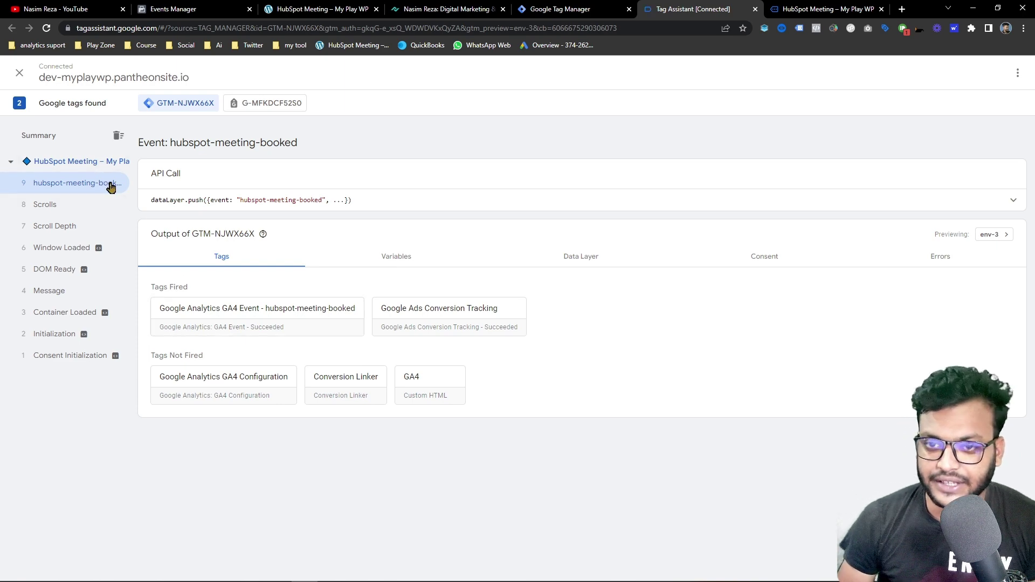
- Compare the booking confirmation page with the hubspot-meeting-booked event in Tag Assistant
{"action": "left_click", "coordinate": [843, 8]}
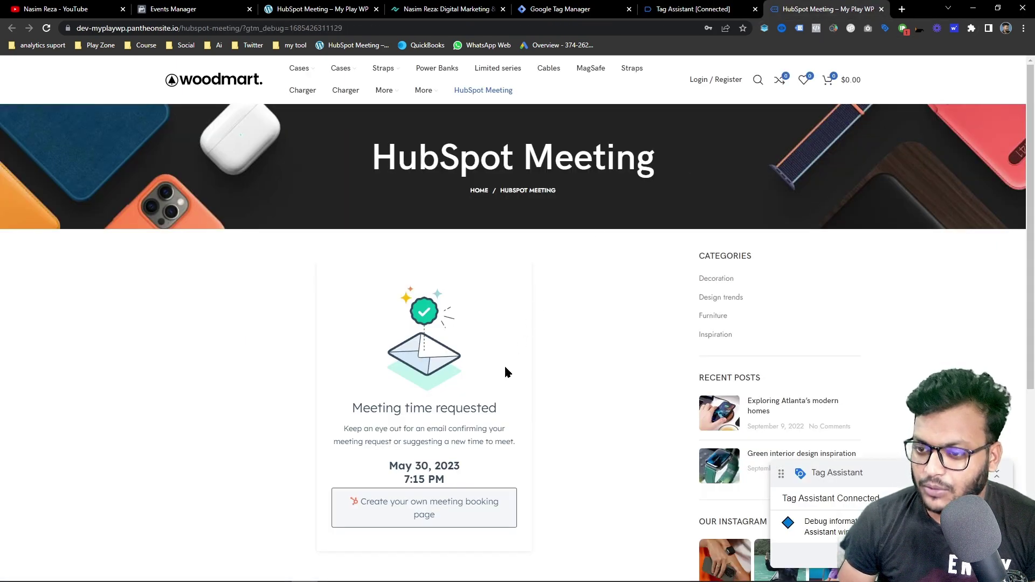
{"action": "left_click", "coordinate": [643, 6]}
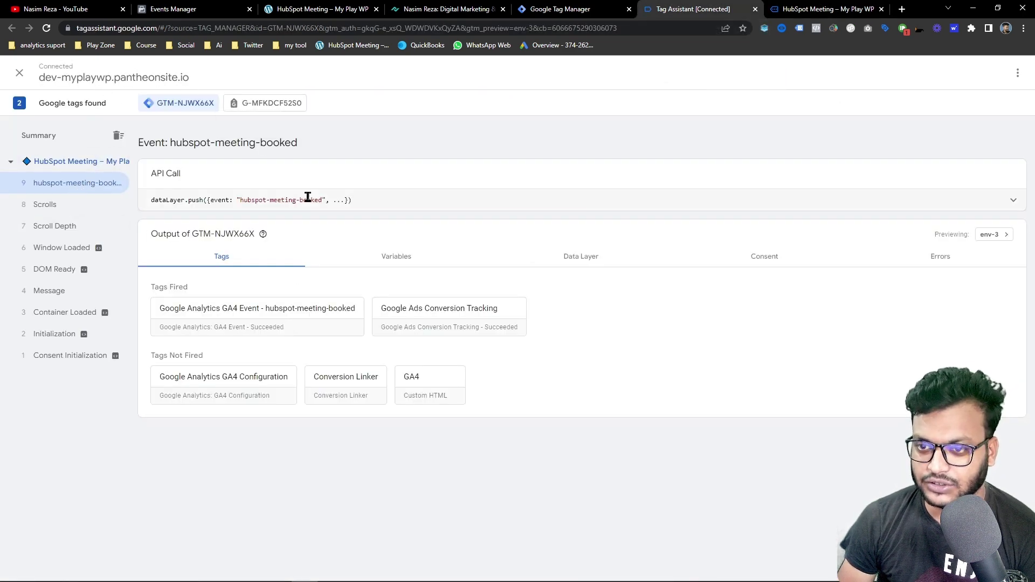
{"action": "left_click", "coordinate": [825, 8]}
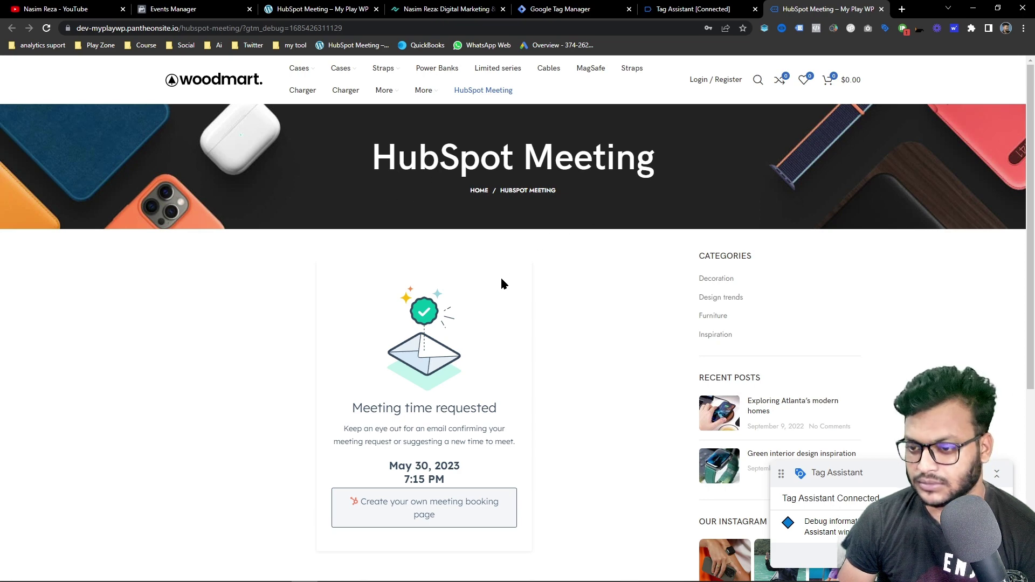
{"action": "left_click", "coordinate": [677, 8]}
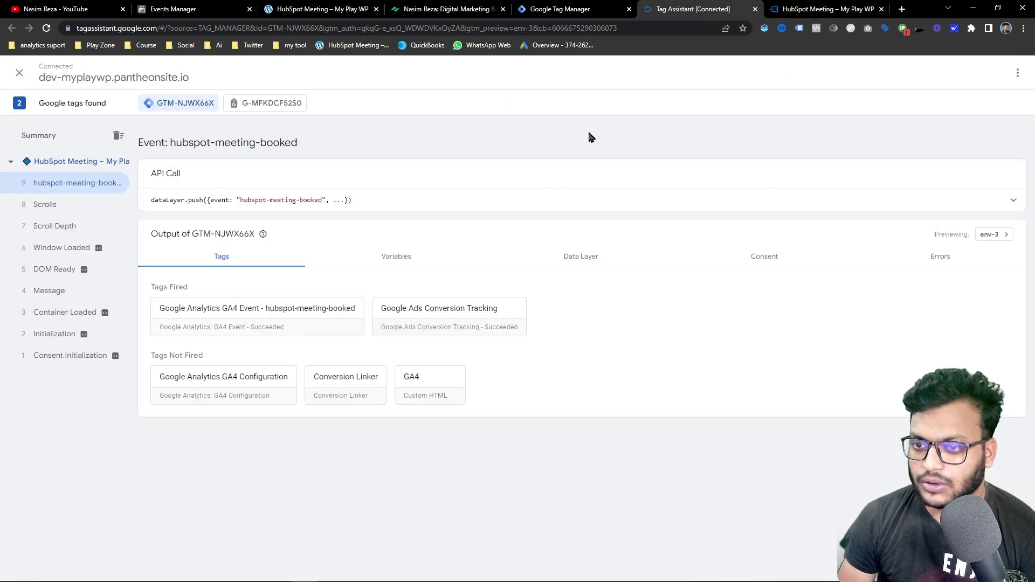
- Copy the full hubspot-meeting-booked event name from the dataLayer API Call line
{"action": "double_click", "coordinate": [283, 201]}
{"action": "right_click", "coordinate": [282, 200]}
{"action": "left_click", "coordinate": [276, 201]}
{"action": "left_click_drag", "start_coordinate": [240, 200], "coordinate": [323, 201]}
{"action": "right_click", "coordinate": [302, 203]}
{"action": "left_click", "coordinate": [318, 211]}
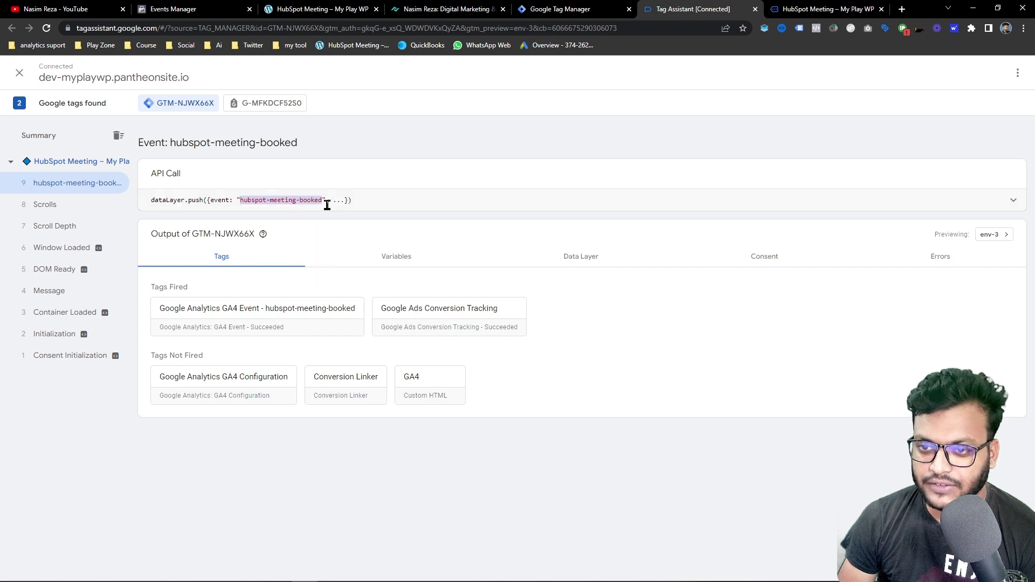
{"action": "left_click", "coordinate": [544, 17]}
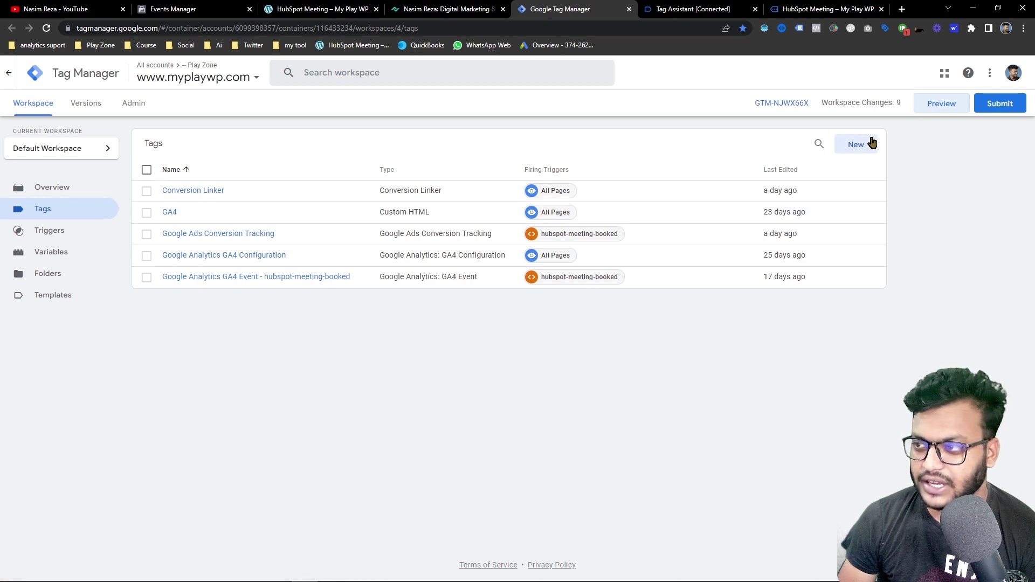
- Check the HubSpot Meeting page with Meta Pixel Helper, which finds no pixels
{"action": "left_click", "coordinate": [53, 233]}
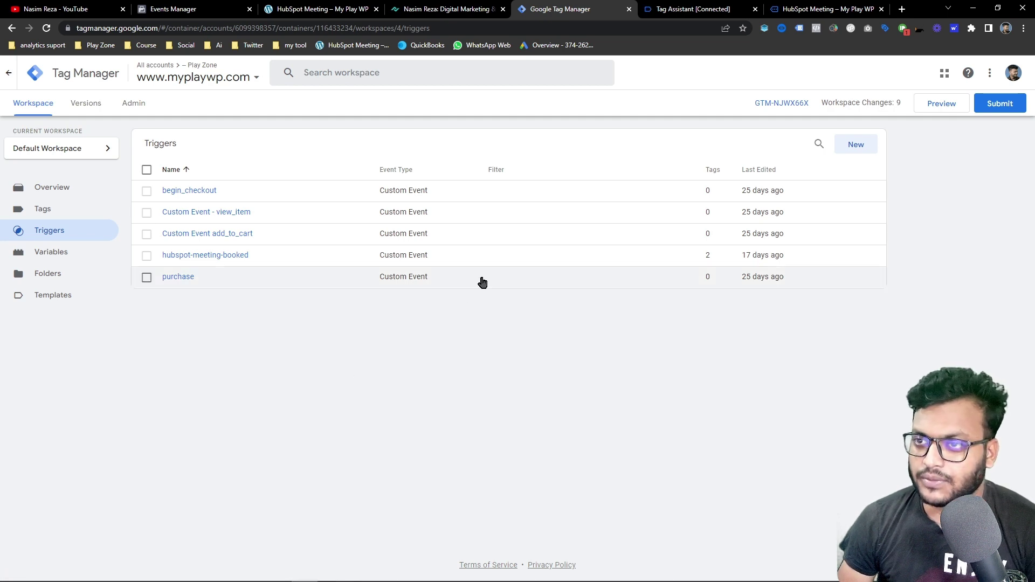
{"action": "left_click", "coordinate": [322, 9]}
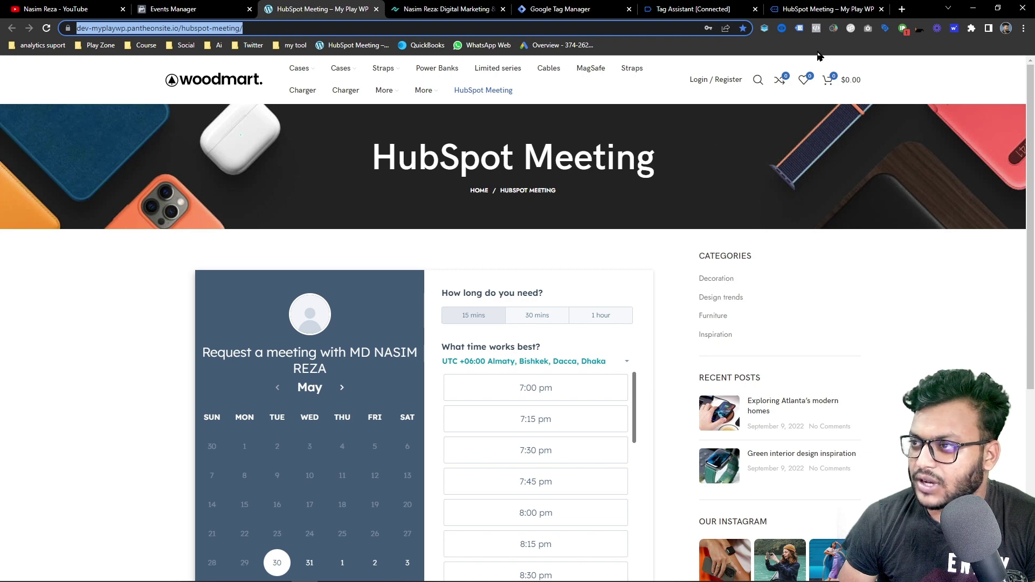
{"action": "left_click", "coordinate": [816, 28]}
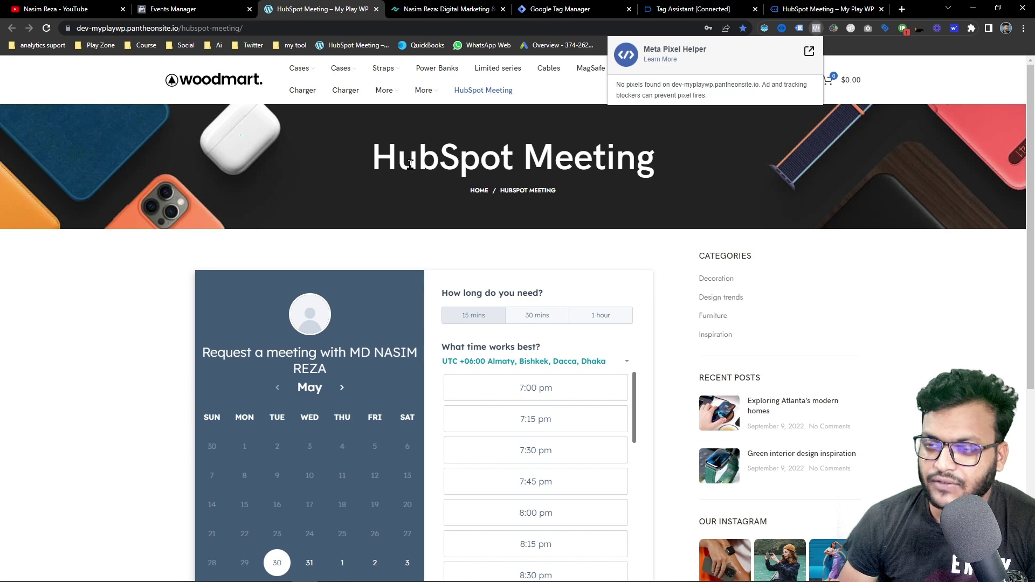
- Run Continue Pixel Setup choosing Meta pixel, then dismiss the connection dialog
{"action": "left_click", "coordinate": [198, 8]}
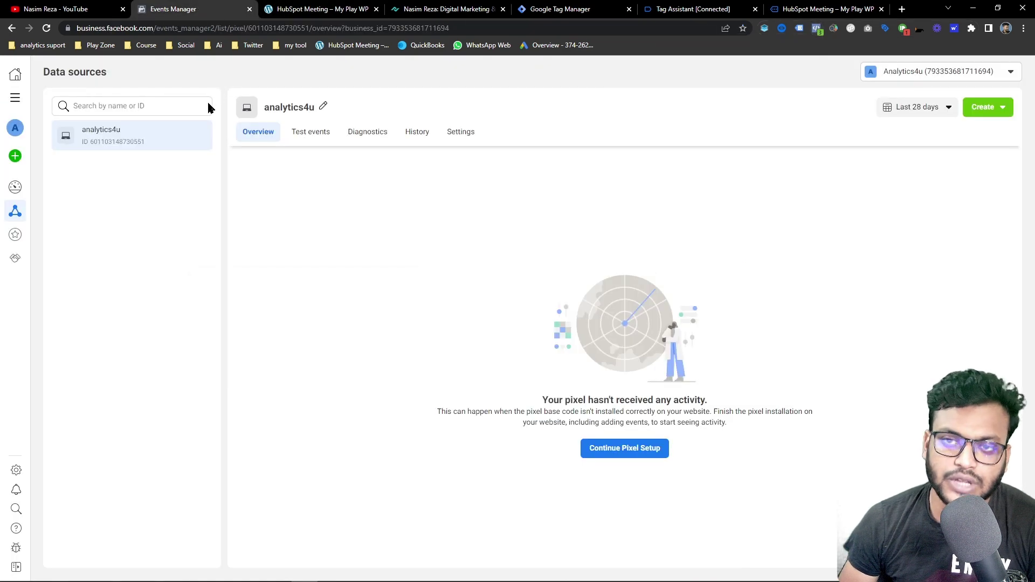
{"action": "left_click", "coordinate": [593, 452]}
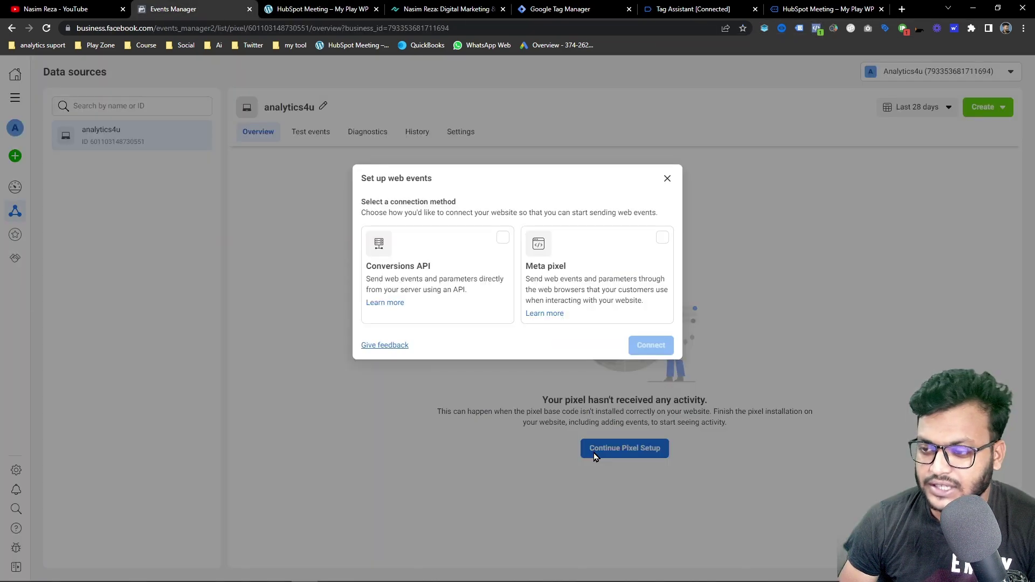
{"action": "left_click", "coordinate": [574, 261]}
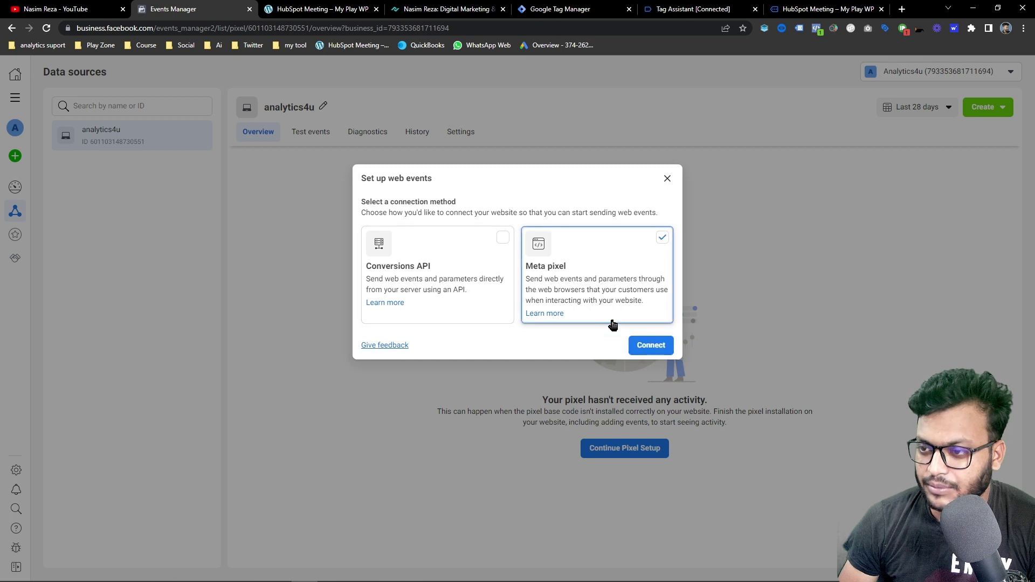
{"action": "left_click", "coordinate": [642, 350]}
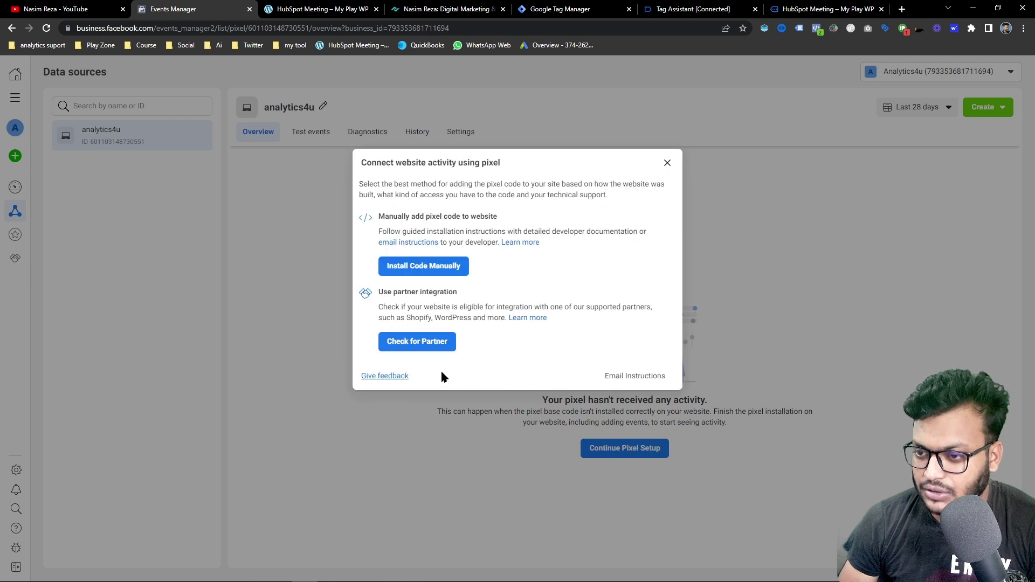
{"action": "left_click", "coordinate": [667, 163]}
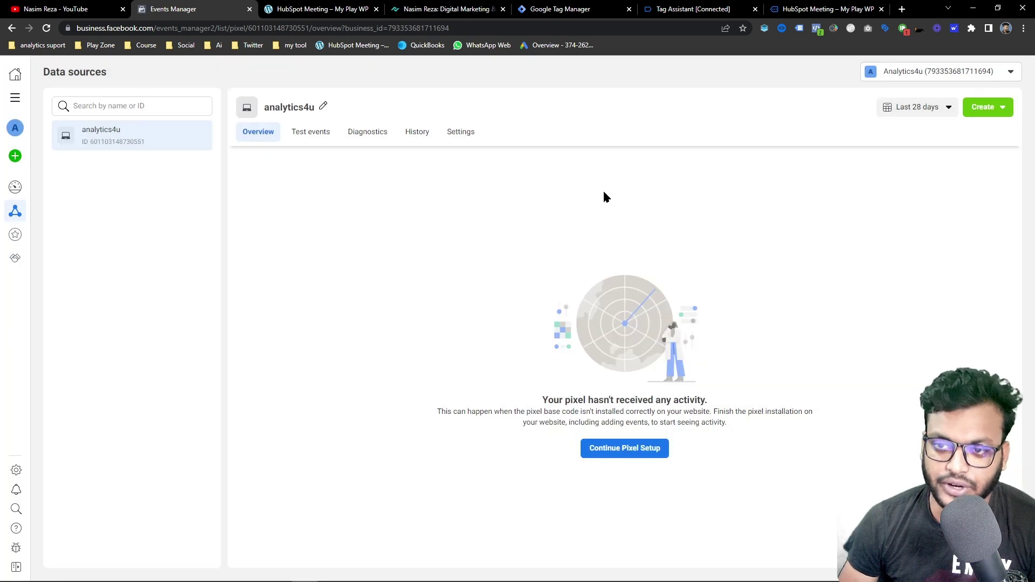
- Copy the analytics4u Pixel ID from its Settings page
{"action": "left_click", "coordinate": [466, 136]}
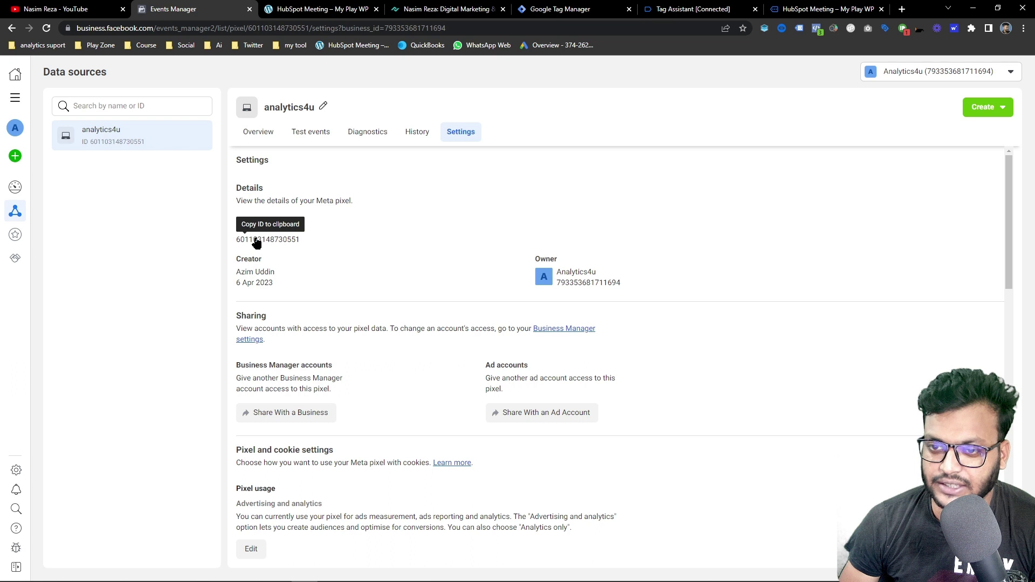
{"action": "left_click", "coordinate": [276, 242]}
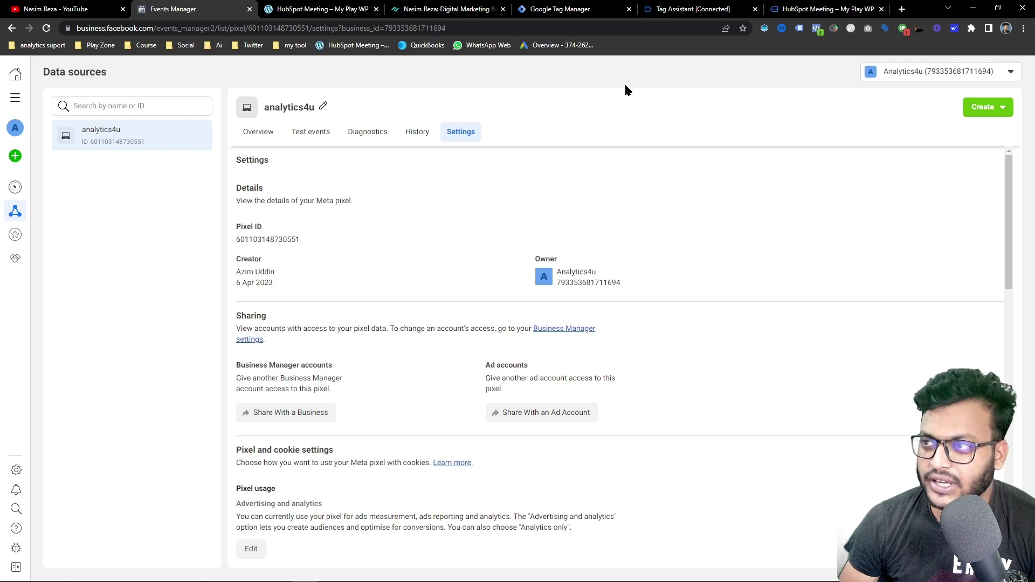
{"action": "left_click", "coordinate": [574, 9]}
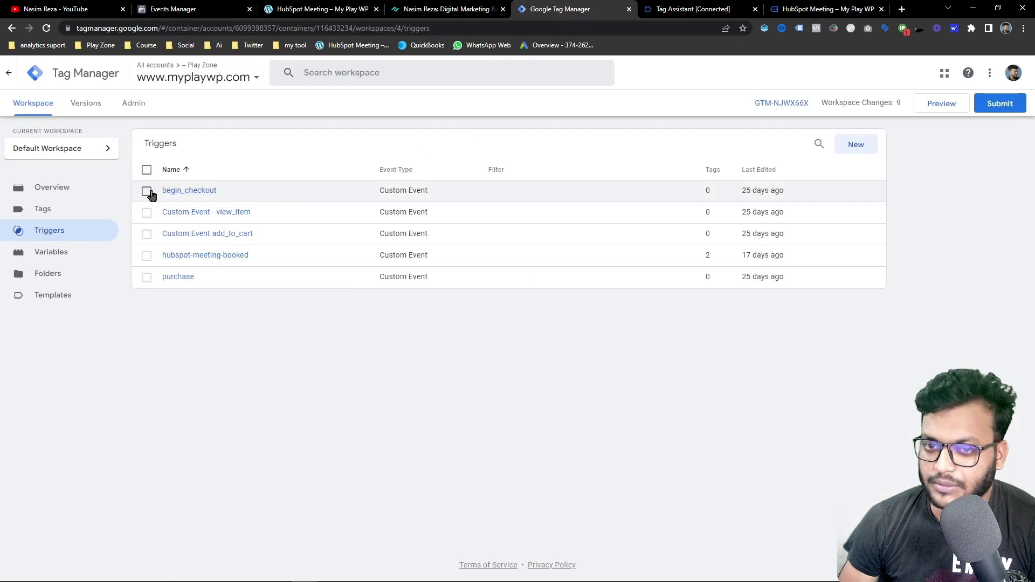
- Create a new tag from the Facebook Pixel community template, found by searching 'face'
{"action": "left_click", "coordinate": [97, 212]}
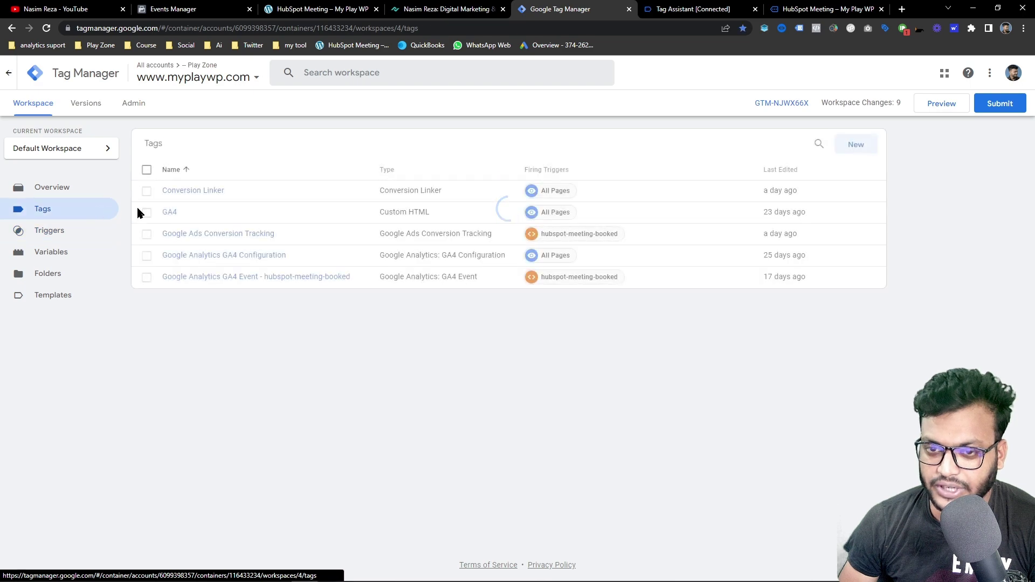
{"action": "left_click", "coordinate": [862, 144]}
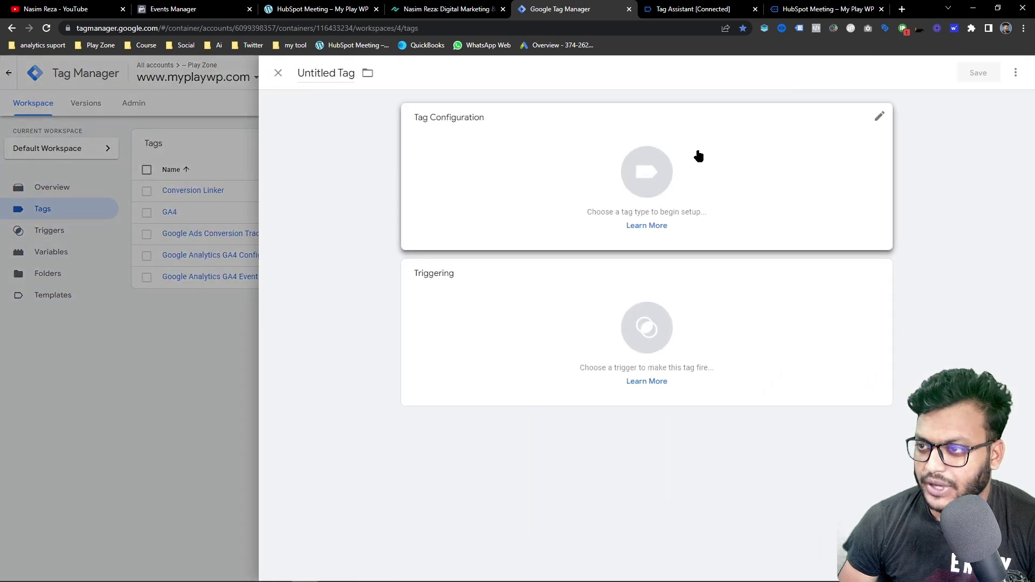
{"action": "left_click", "coordinate": [696, 155]}
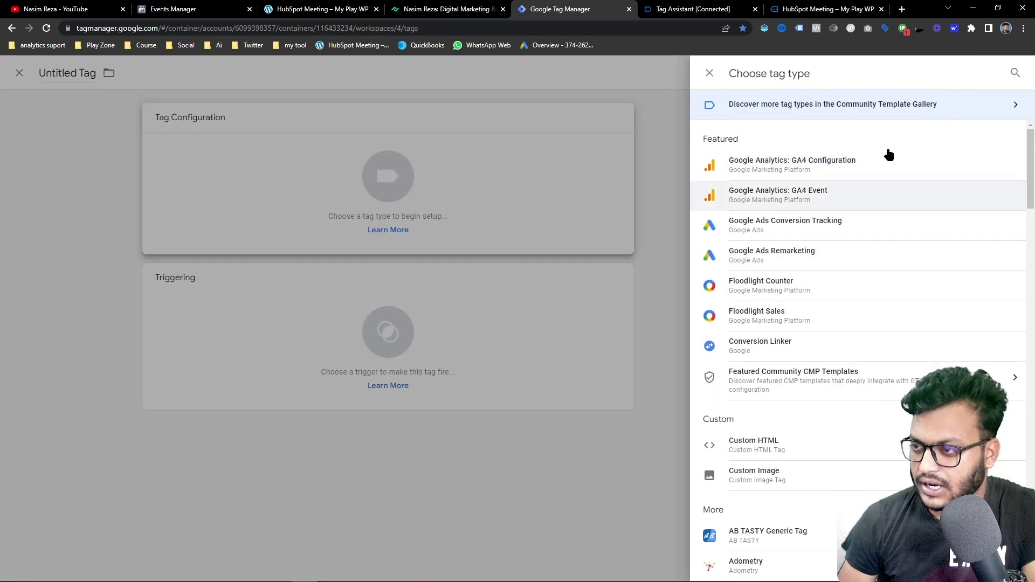
{"action": "left_click", "coordinate": [1003, 111]}
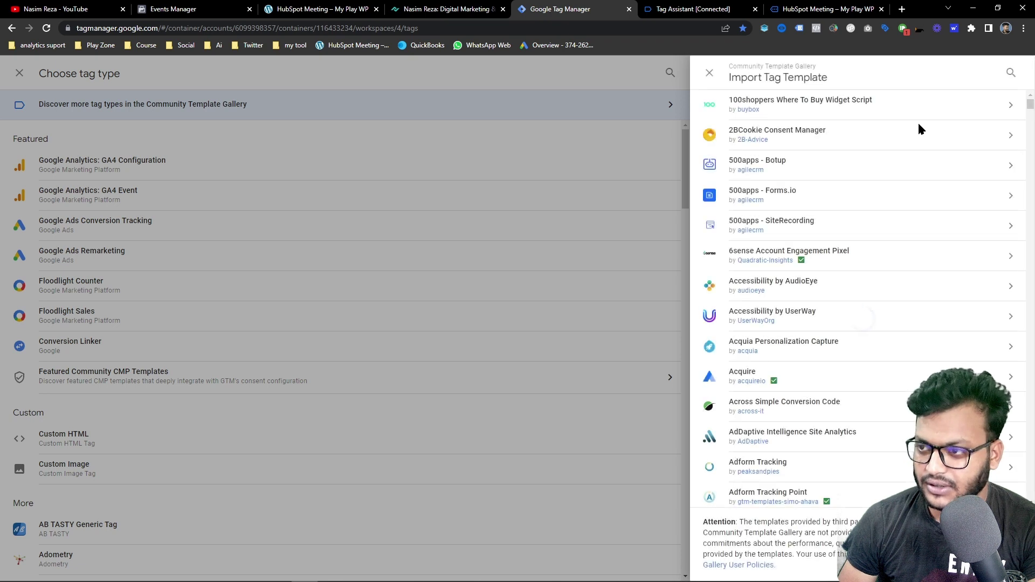
{"action": "left_click", "coordinate": [1013, 81]}
{"action": "type", "text": "face"}
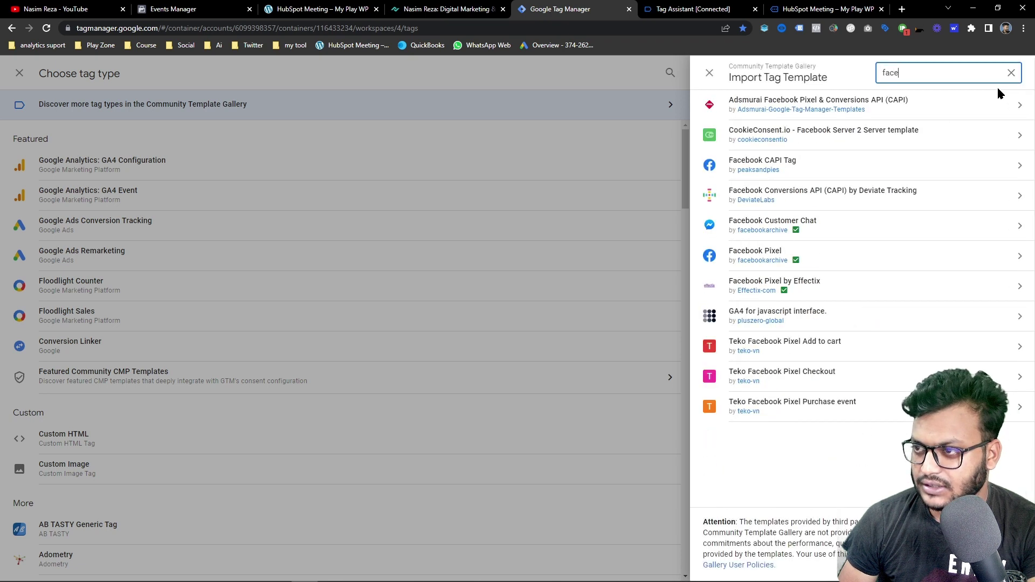
{"action": "left_click", "coordinate": [835, 260]}
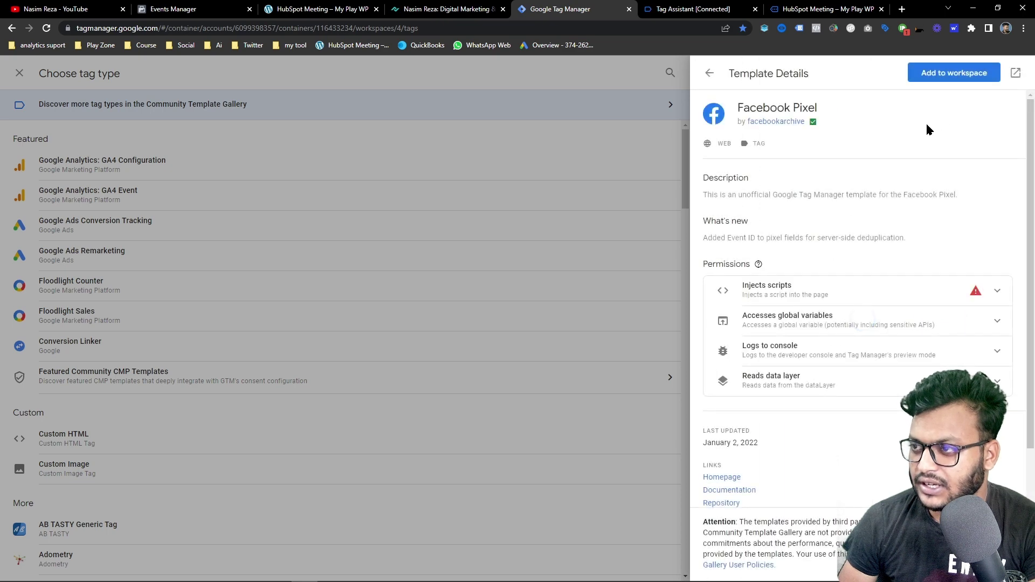
{"action": "left_click", "coordinate": [969, 77]}
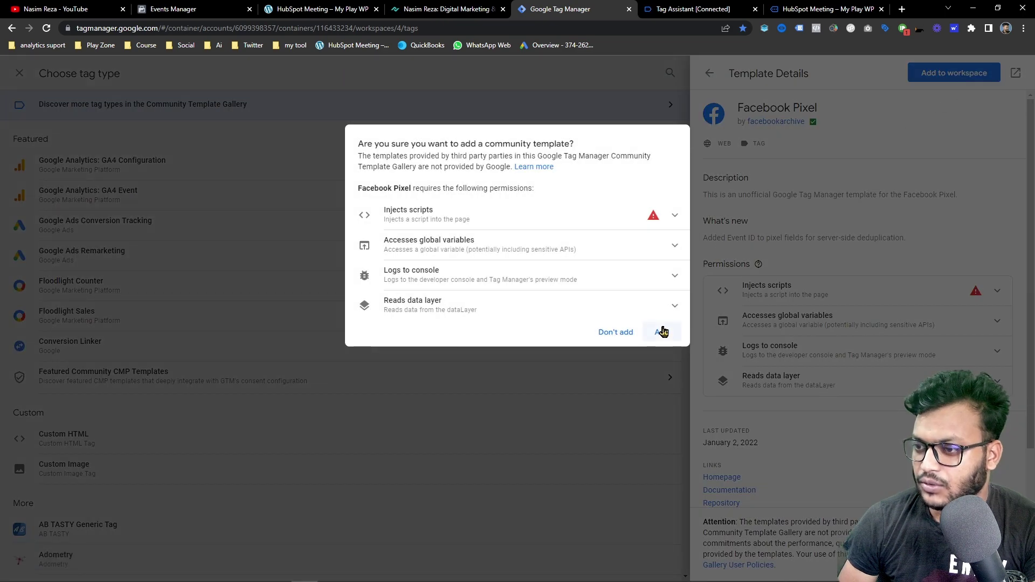
{"action": "left_click", "coordinate": [664, 330]}
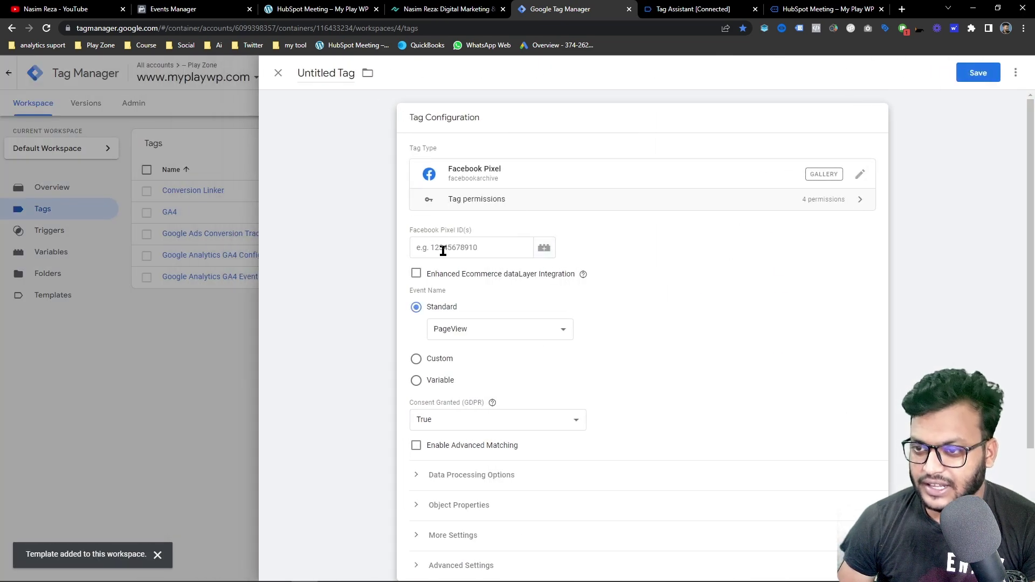
- Paste the copied Pixel ID into the tag and keep the PageView event
{"action": "left_click", "coordinate": [478, 249]}
{"action": "key", "text": "ctrl+v"}
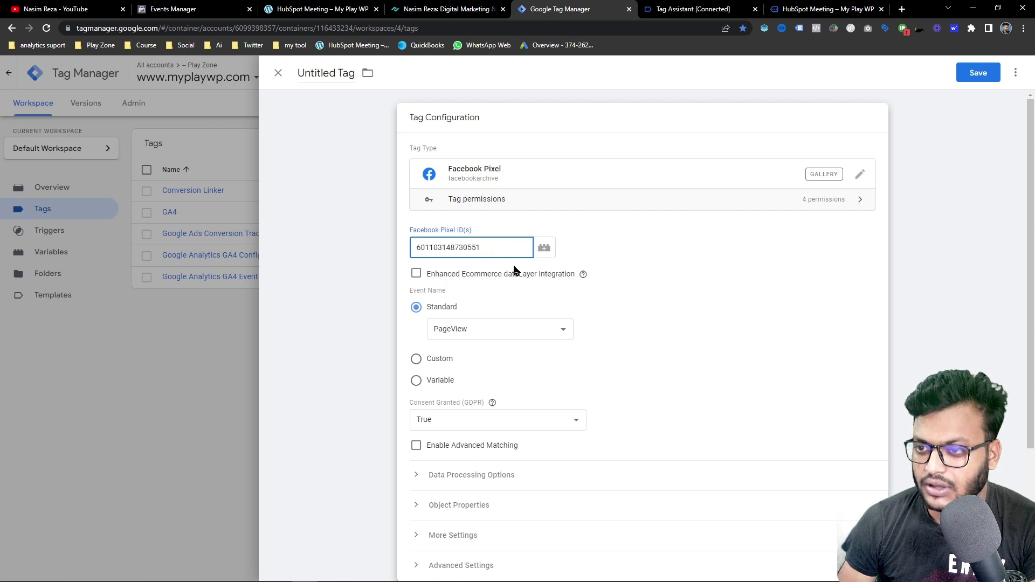
{"action": "left_click", "coordinate": [645, 314]}
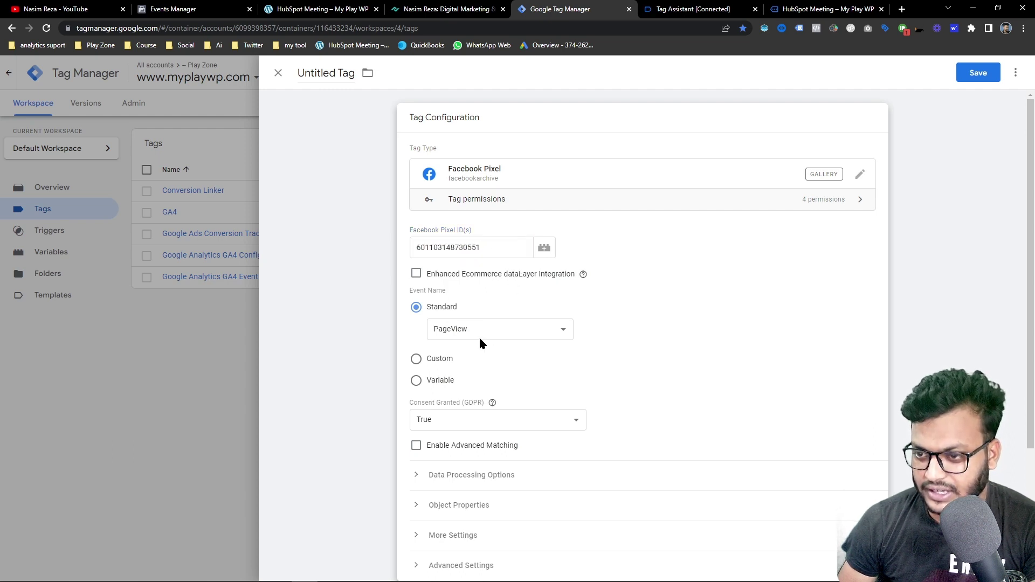
{"action": "left_click", "coordinate": [461, 334]}
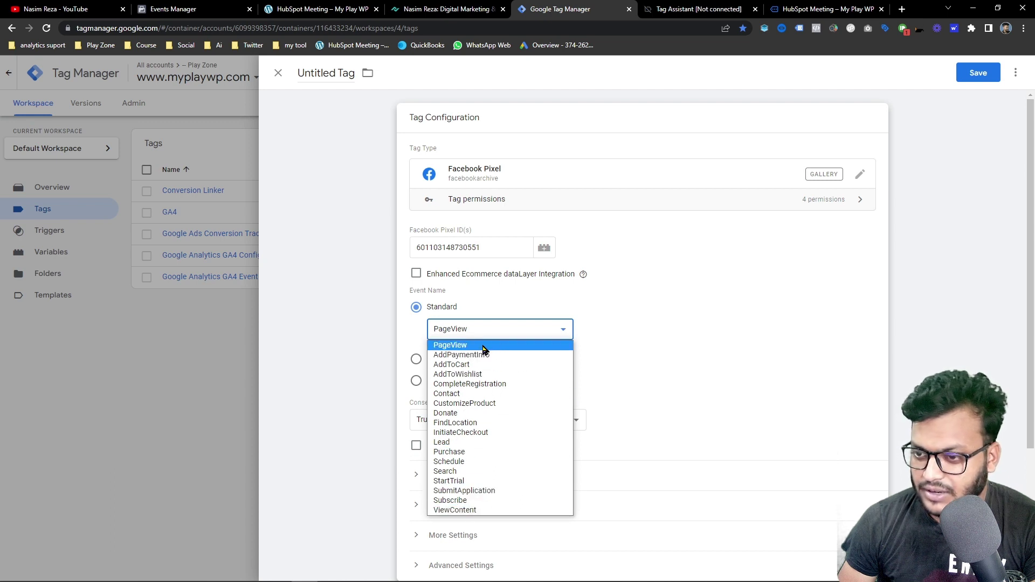
{"action": "left_click", "coordinate": [596, 315]}
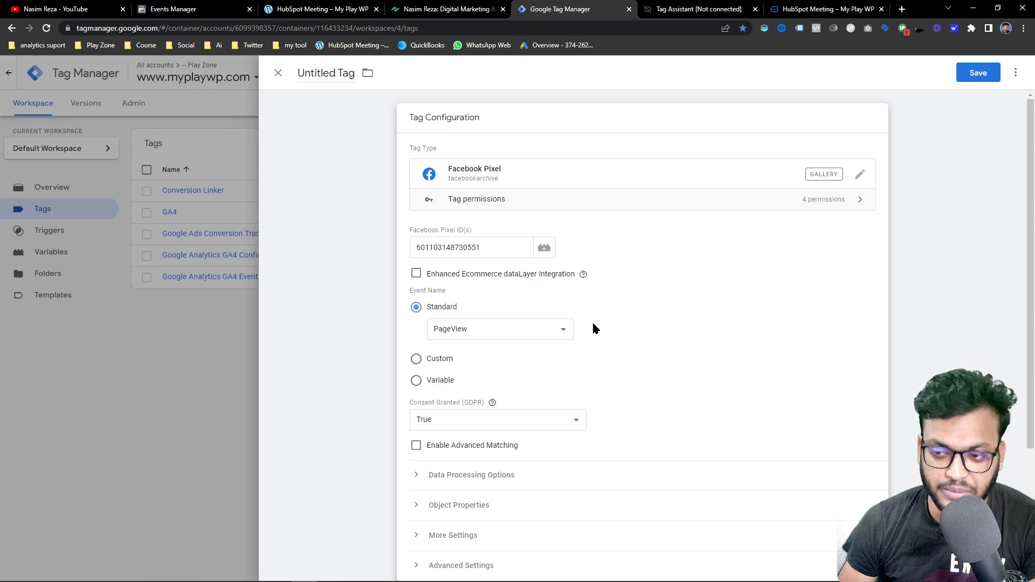
{"action": "scroll", "coordinate": [593, 329], "scroll_direction": "down", "scroll_amount": 3}
{"action": "left_click", "coordinate": [493, 474]}
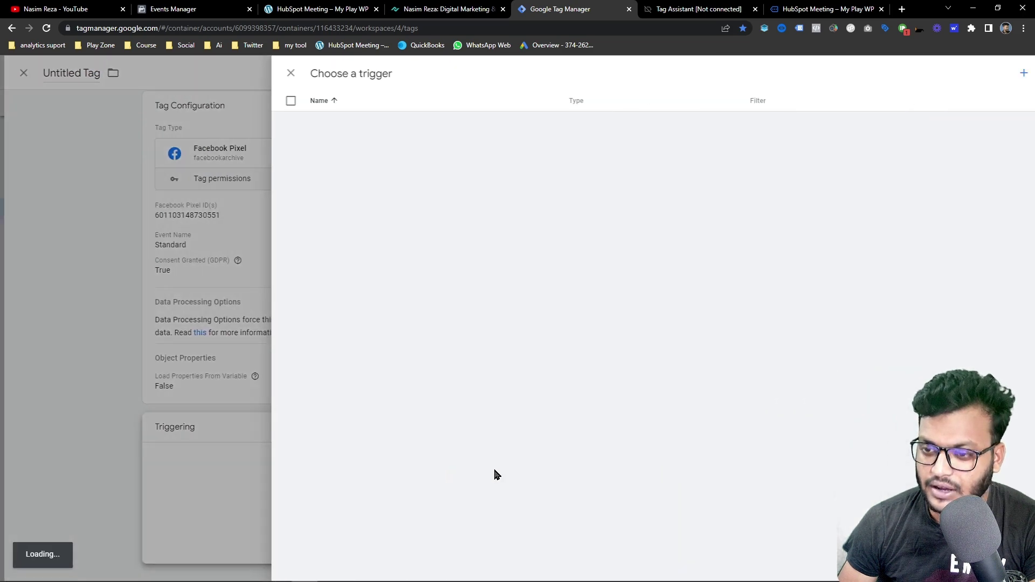
- Set the trigger to All Pages and save the tag as Facebook Pixel
{"action": "left_click", "coordinate": [377, 123]}
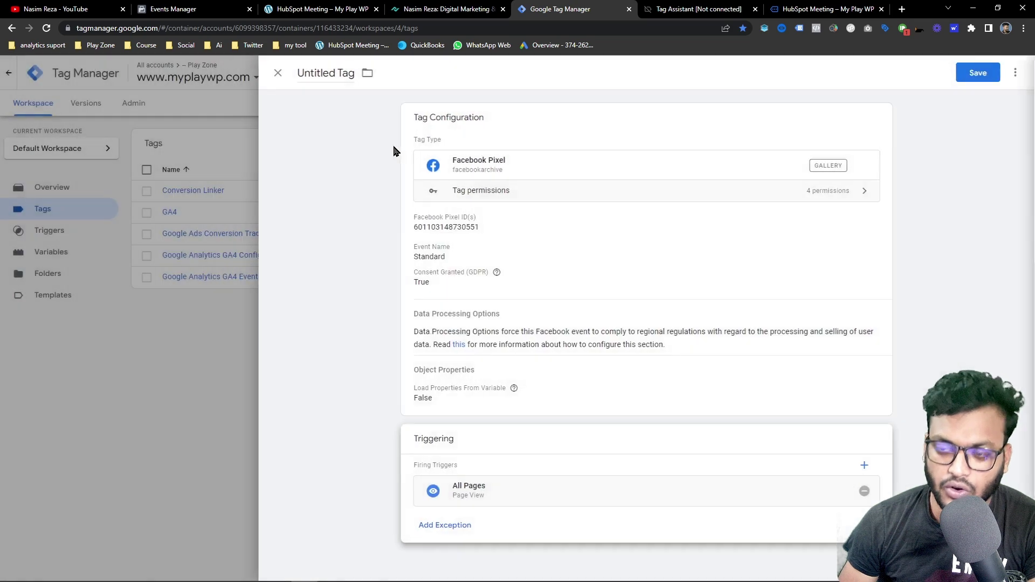
{"action": "left_click", "coordinate": [960, 74]}
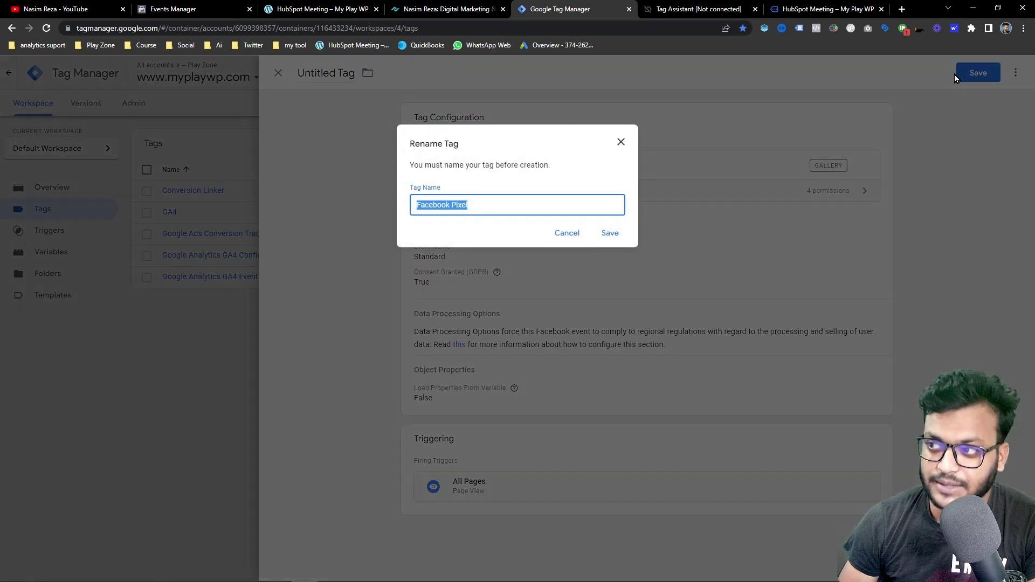
{"action": "left_click", "coordinate": [611, 234]}
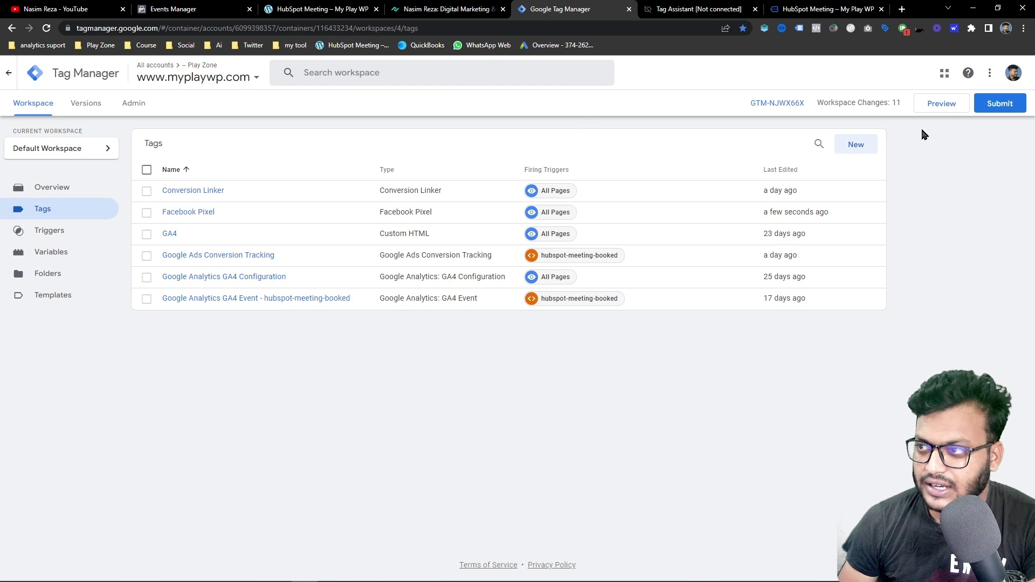
- Submit and publish the workspace as Version 4 without a description, then return to Workspace
{"action": "left_click", "coordinate": [1000, 103]}
{"action": "left_click", "coordinate": [982, 79]}
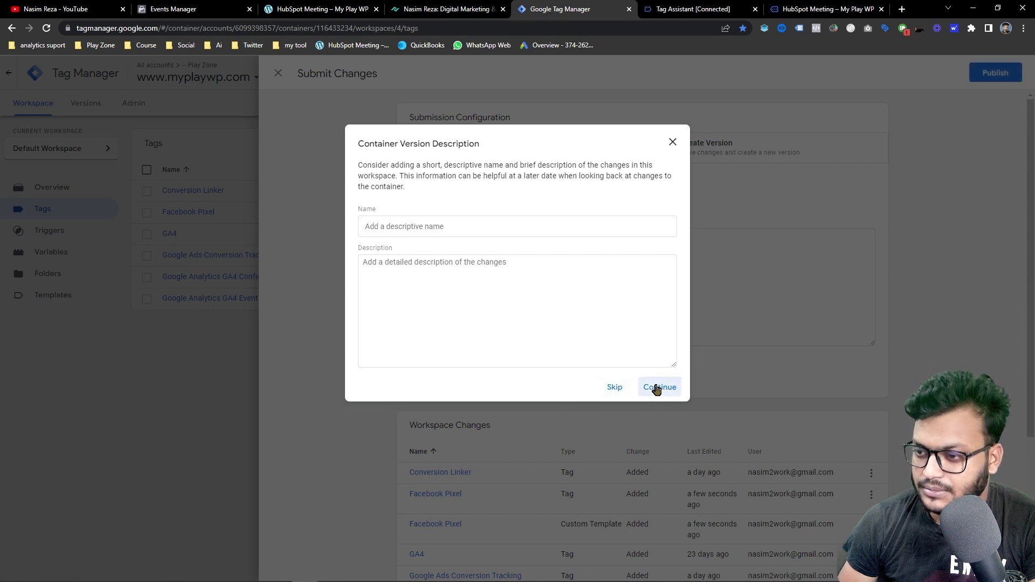
{"action": "left_click", "coordinate": [657, 389]}
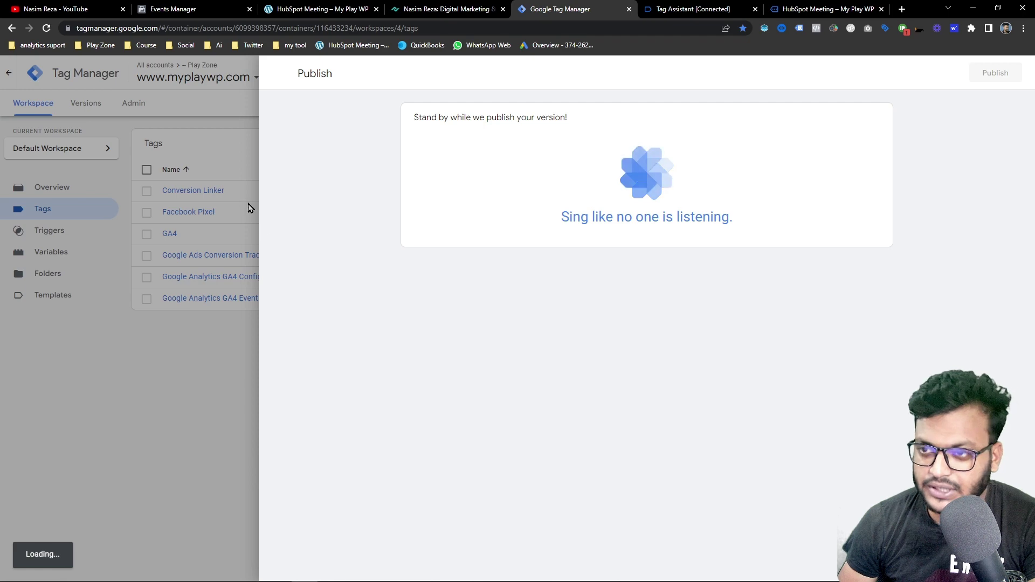
{"action": "left_click", "coordinate": [807, 9]}
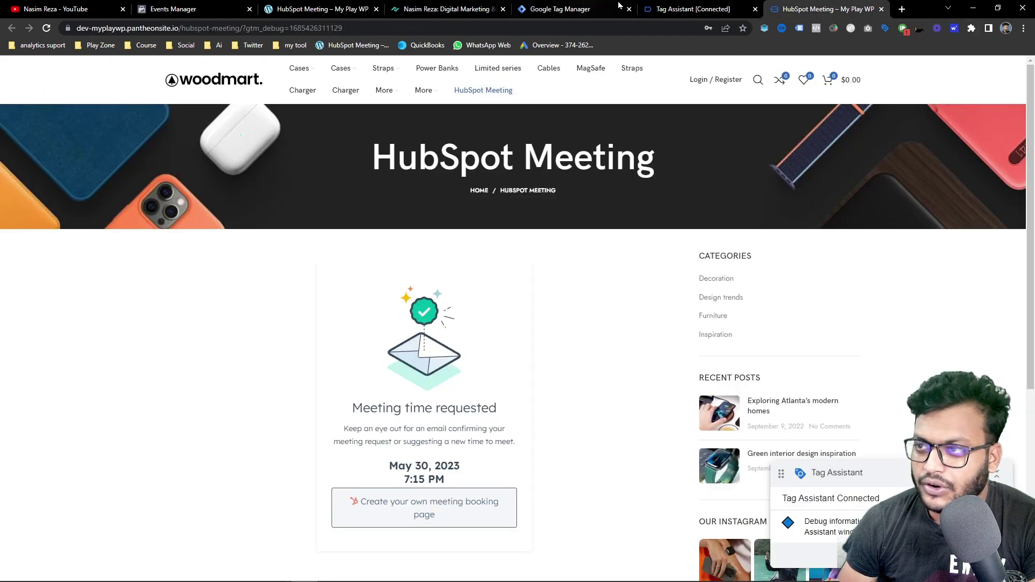
{"action": "left_click", "coordinate": [564, 7]}
{"action": "left_click", "coordinate": [242, 154]}
{"action": "left_click", "coordinate": [32, 105]}
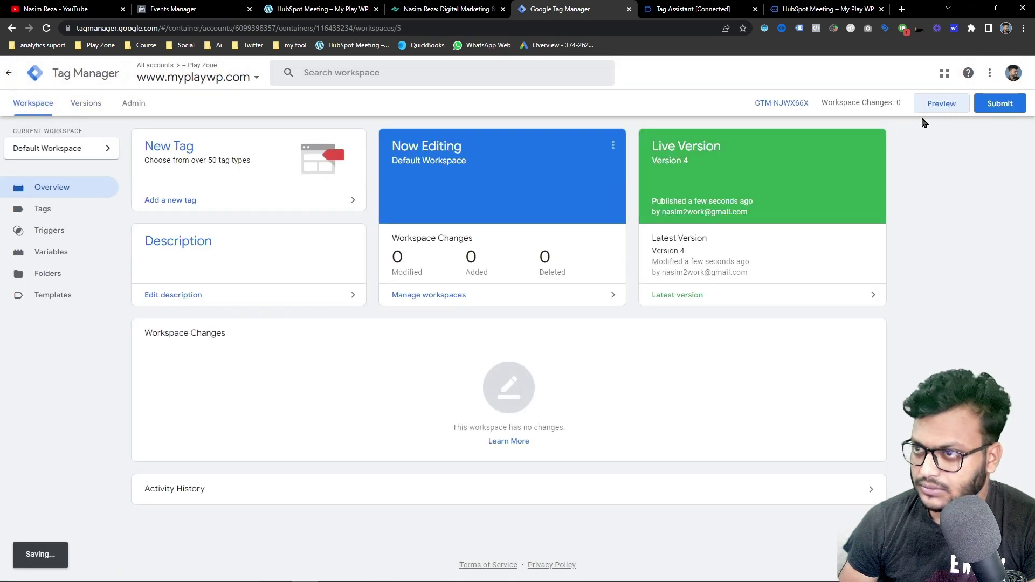
- Start Preview and confirm in Meta Pixel Helper that one pixel sends PageView
{"action": "left_click", "coordinate": [929, 108]}
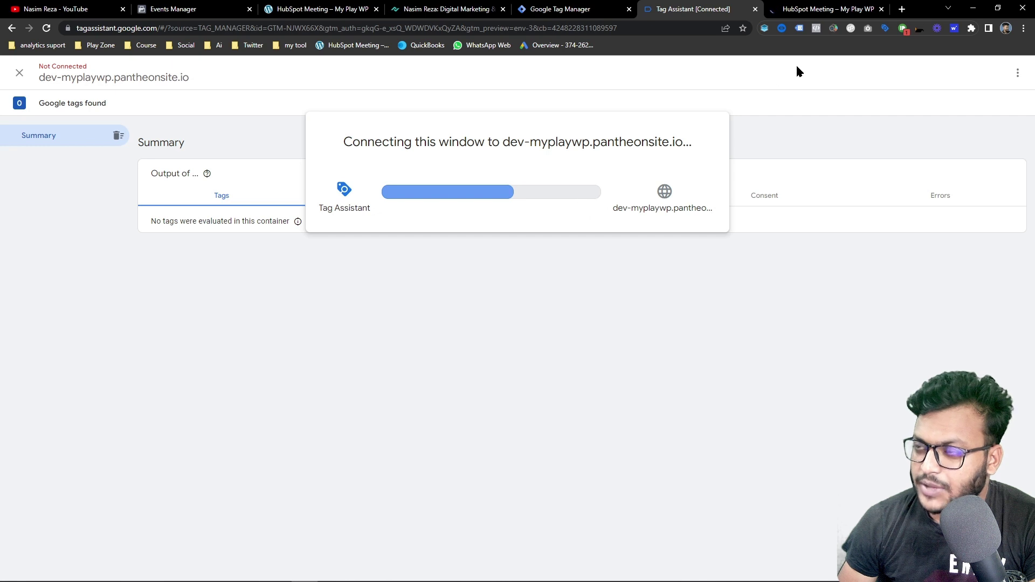
{"action": "left_click", "coordinate": [816, 5]}
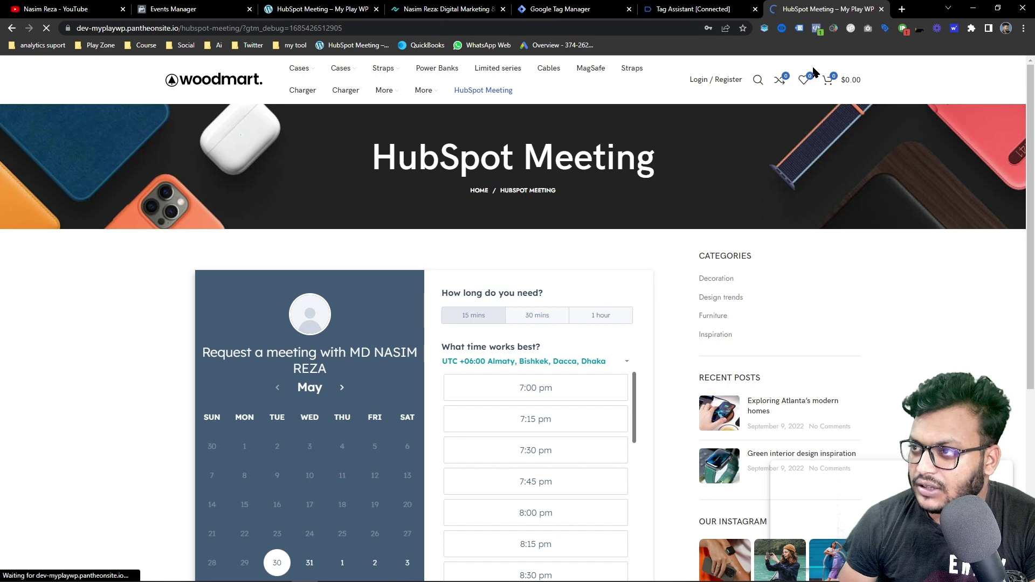
{"action": "left_click", "coordinate": [817, 28]}
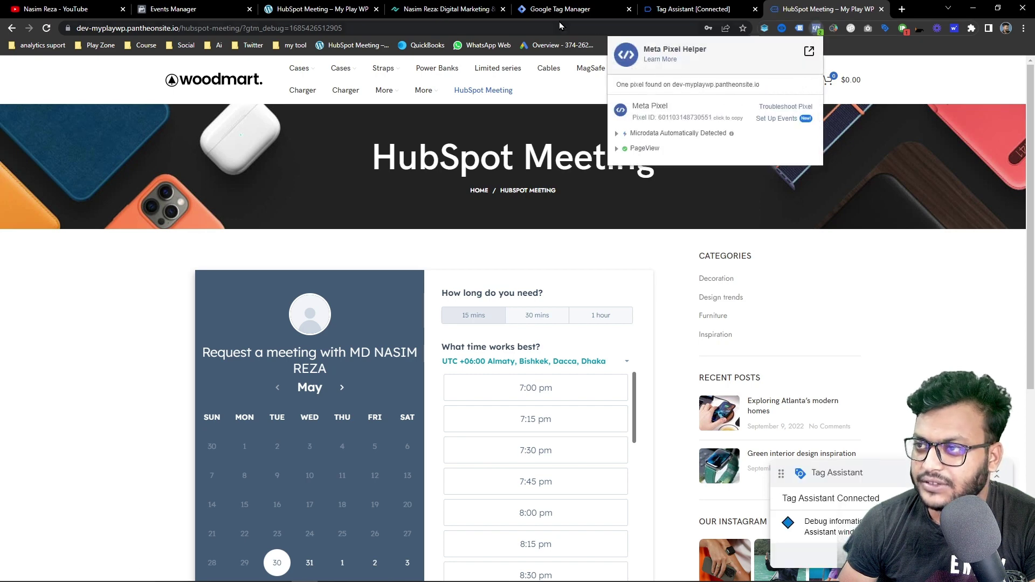
{"action": "left_click", "coordinate": [172, 9]}
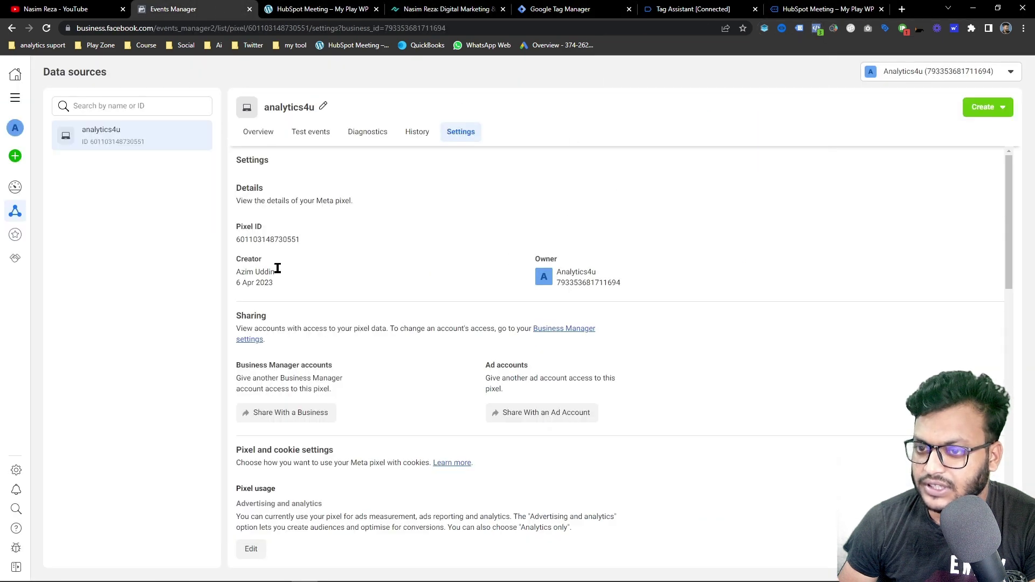
{"action": "left_click", "coordinate": [830, 8]}
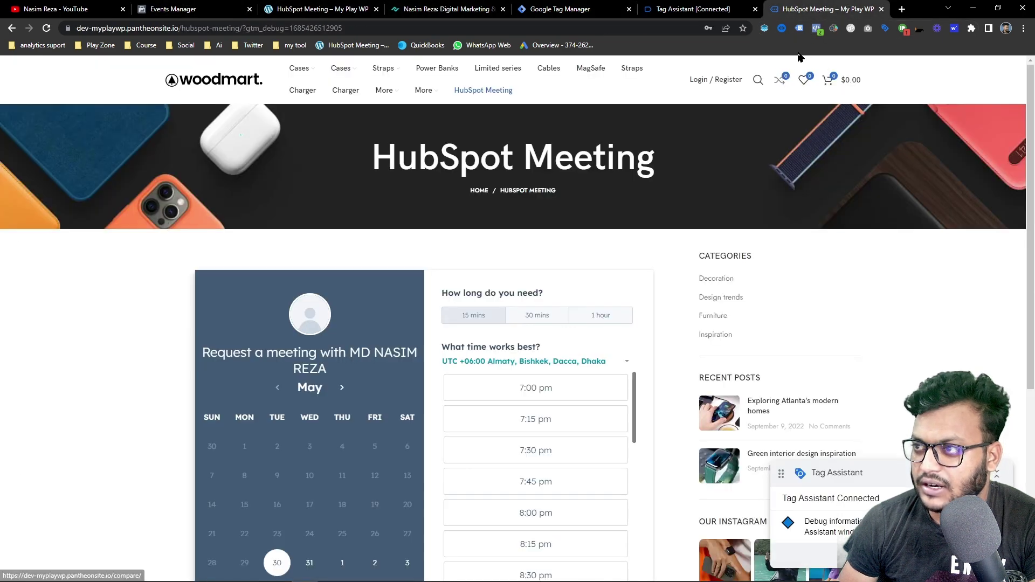
{"action": "left_click", "coordinate": [817, 28]}
{"action": "left_click", "coordinate": [498, 252]}
- Dismiss Tag Assistant's Connected notice to see the Facebook Pixel tag fired once
{"action": "left_click", "coordinate": [688, 7]}
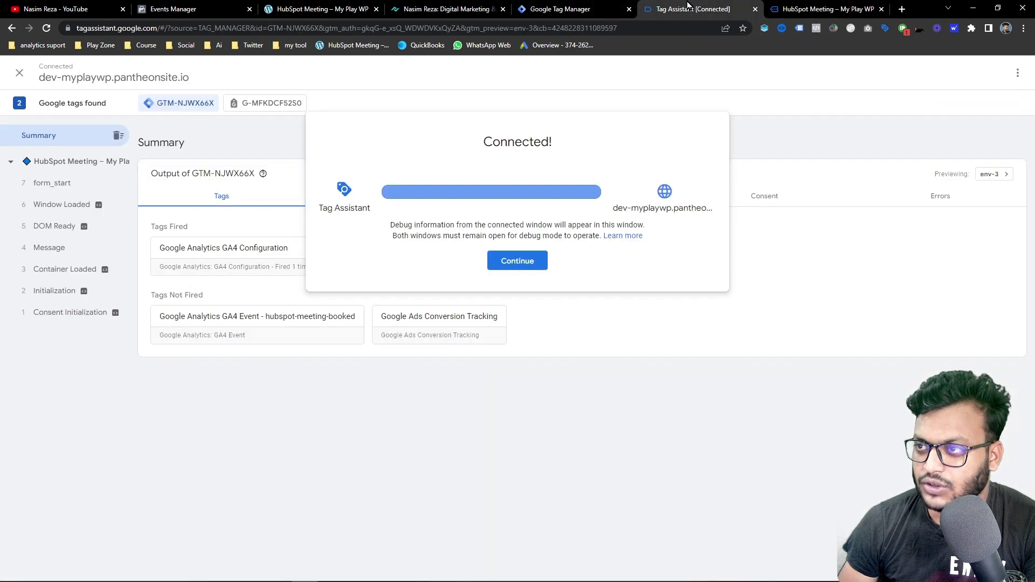
{"action": "left_click", "coordinate": [520, 260]}
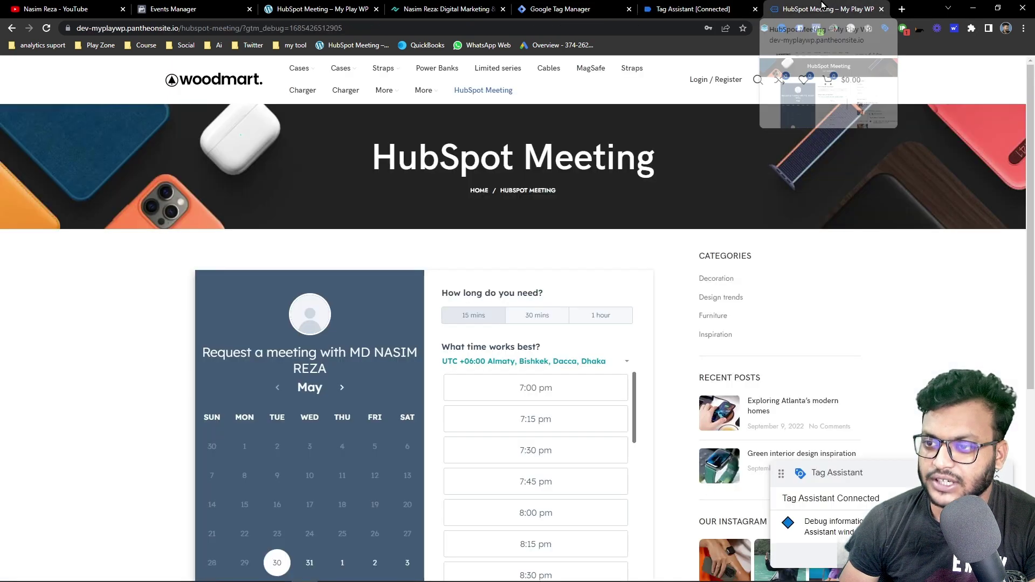
{"action": "left_click", "coordinate": [823, 7]}
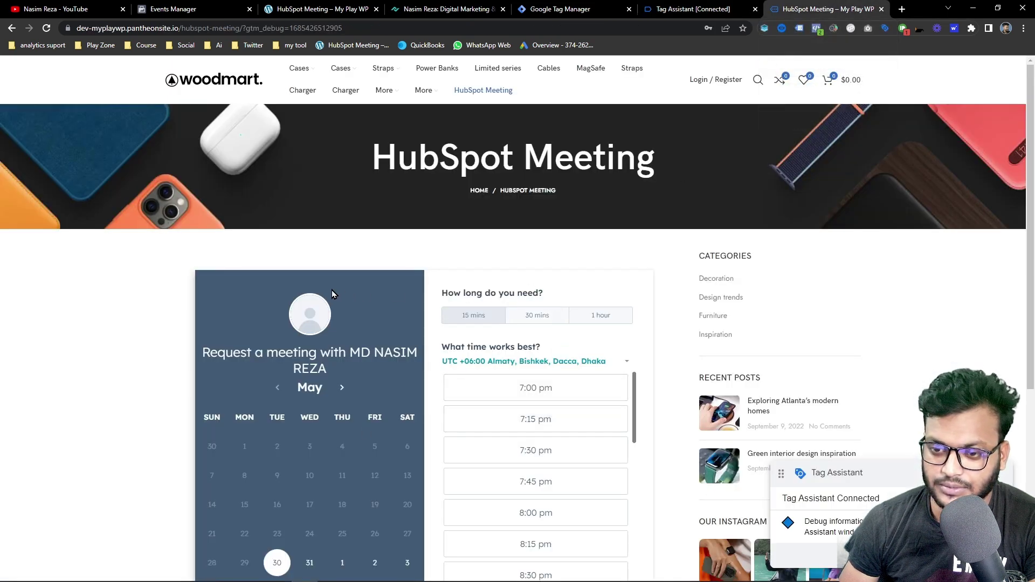
- Book the May 30 7:45 PM HubSpot meeting with an autofilled name and a uniquely edited email
{"action": "scroll", "coordinate": [331, 294], "scroll_direction": "down", "scroll_amount": 5}
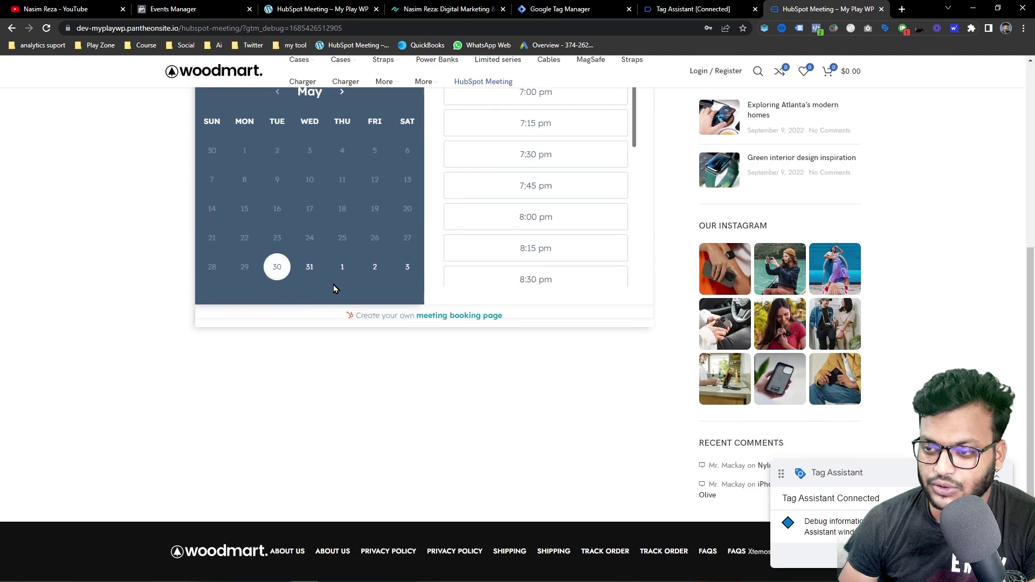
{"action": "left_click", "coordinate": [544, 189]}
{"action": "scroll", "coordinate": [345, 269], "scroll_direction": "up", "scroll_amount": 5}
{"action": "left_click", "coordinate": [318, 352]}
{"action": "left_click", "coordinate": [316, 380]}
{"action": "left_click", "coordinate": [307, 405]}
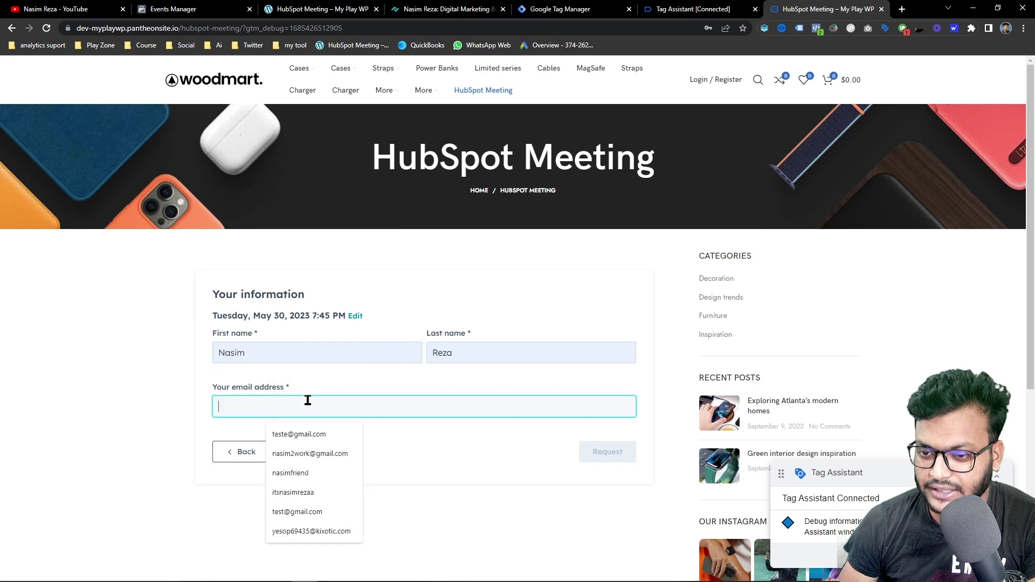
{"action": "left_click", "coordinate": [307, 430]}
{"action": "left_click", "coordinate": [243, 411]}
{"action": "type", "text": "a"}
{"action": "left_click", "coordinate": [603, 448]}
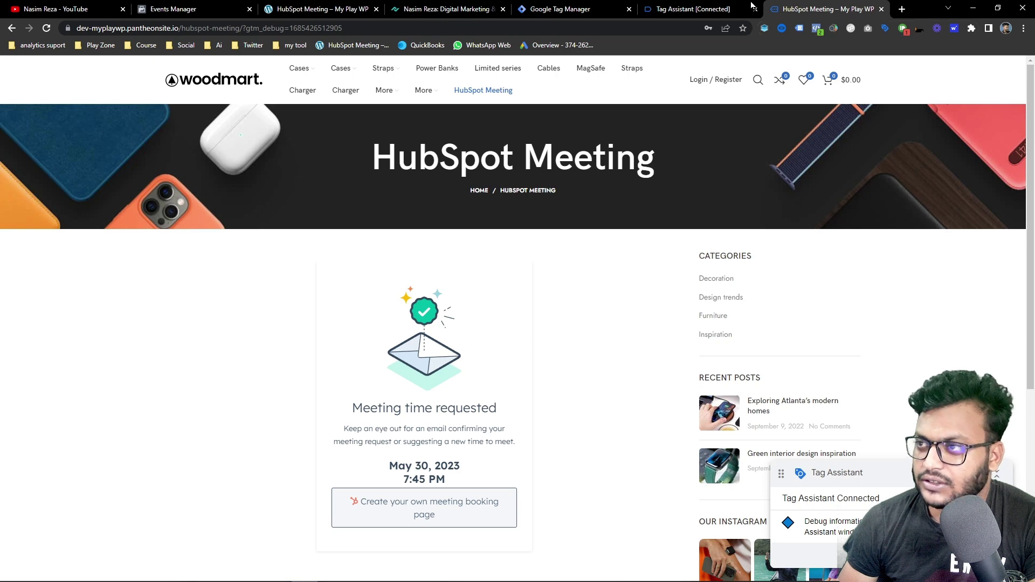
- Copy the hubspot-meeting-booked event name from the Tag Assistant debug results
{"action": "left_click", "coordinate": [684, 9]}
{"action": "left_click", "coordinate": [89, 184]}
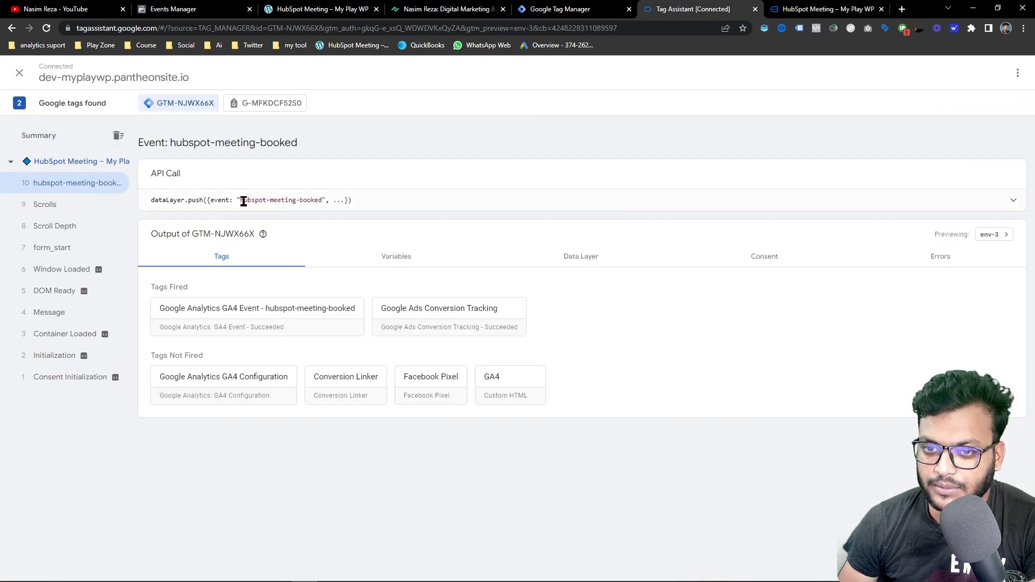
{"action": "left_click_drag", "start_coordinate": [248, 200], "coordinate": [321, 200]}
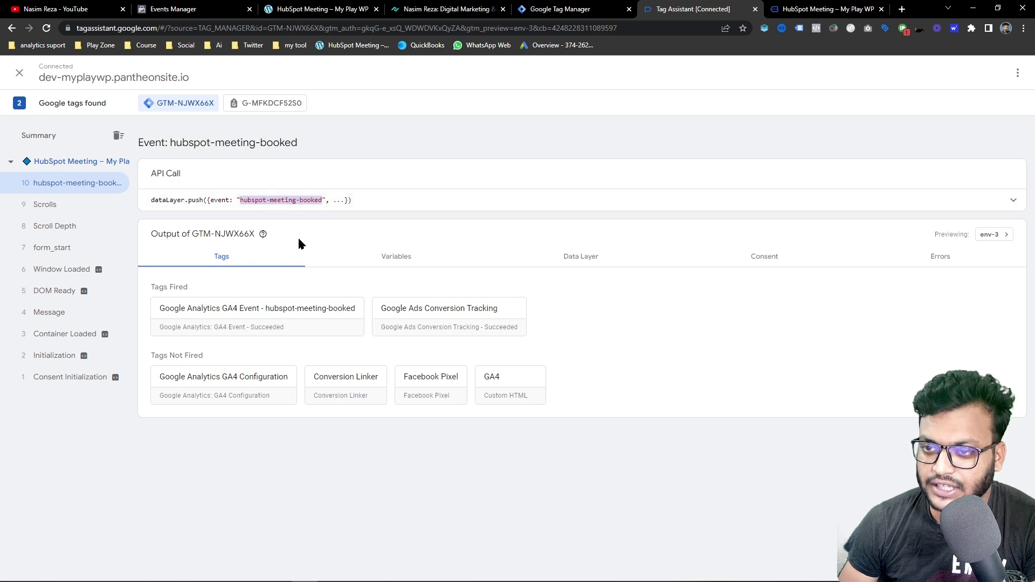
{"action": "right_click", "coordinate": [271, 202]}
{"action": "left_click", "coordinate": [286, 213]}
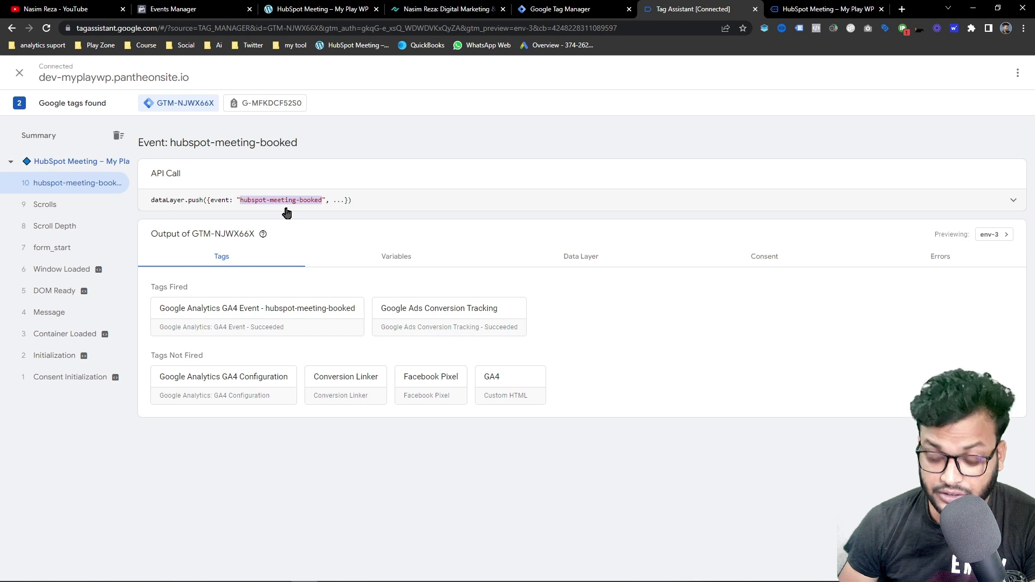
{"action": "left_click", "coordinate": [555, 9]}
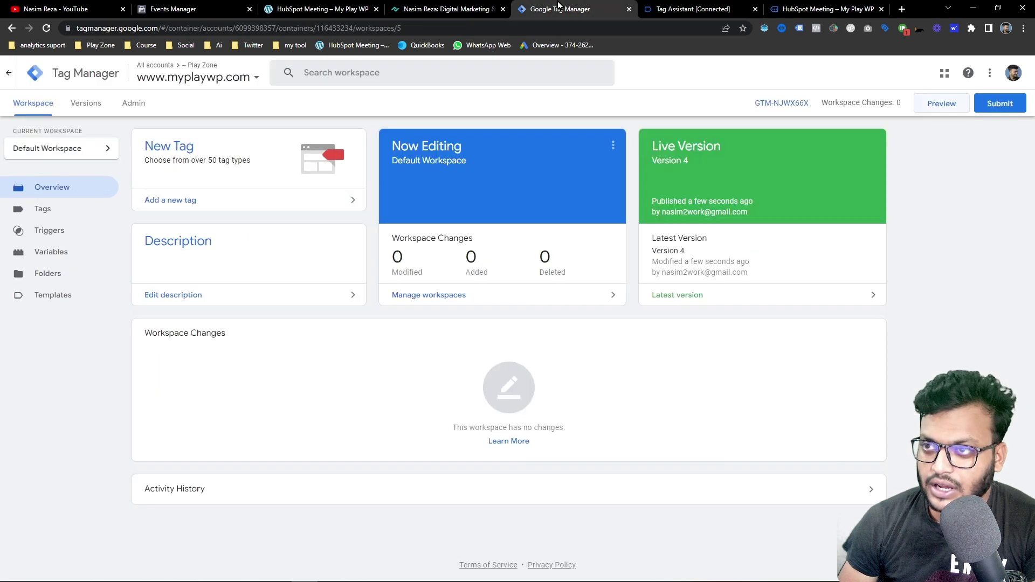
- Create a new tag in the workspace and set its type to Facebook Pixel
{"action": "left_click", "coordinate": [72, 209]}
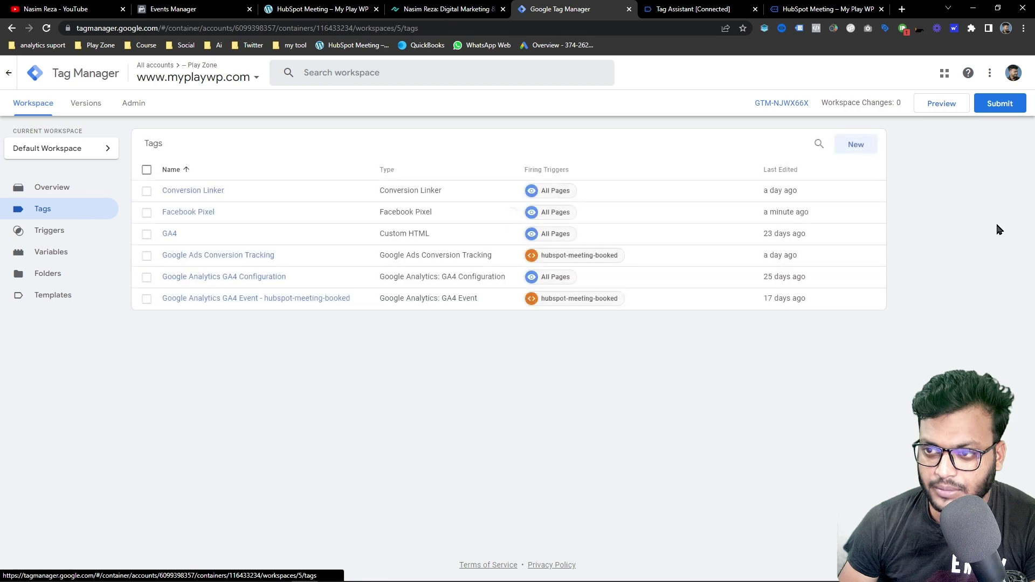
{"action": "left_click", "coordinate": [856, 147]}
{"action": "left_click", "coordinate": [634, 160]}
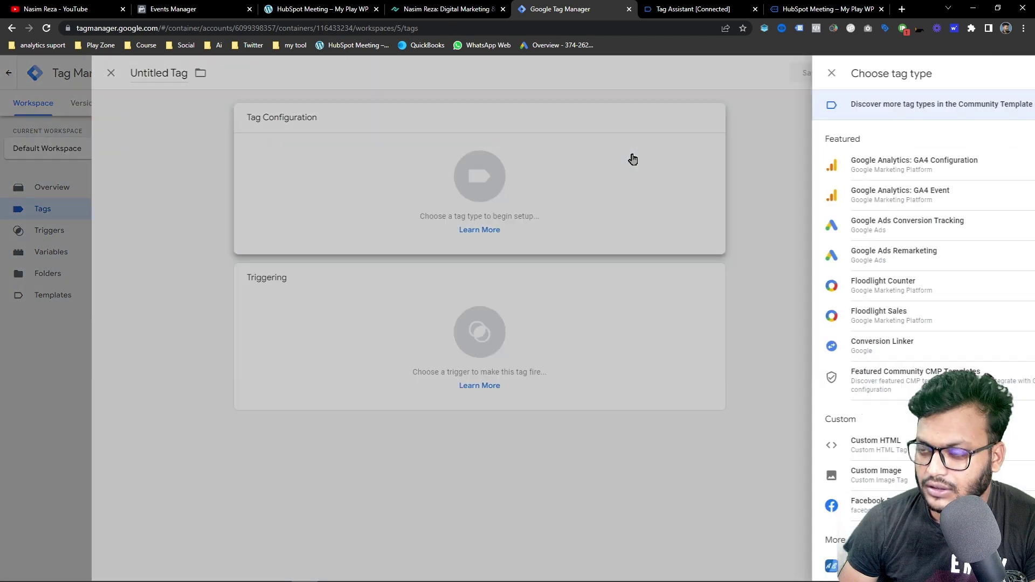
{"action": "scroll", "coordinate": [785, 326], "scroll_direction": "down", "scroll_amount": 5}
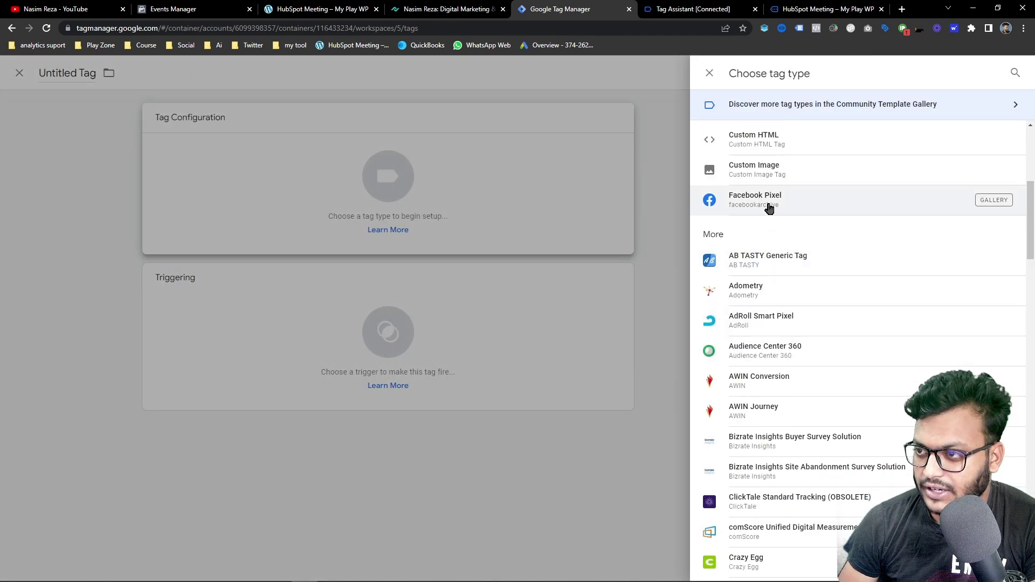
{"action": "left_click", "coordinate": [802, 206]}
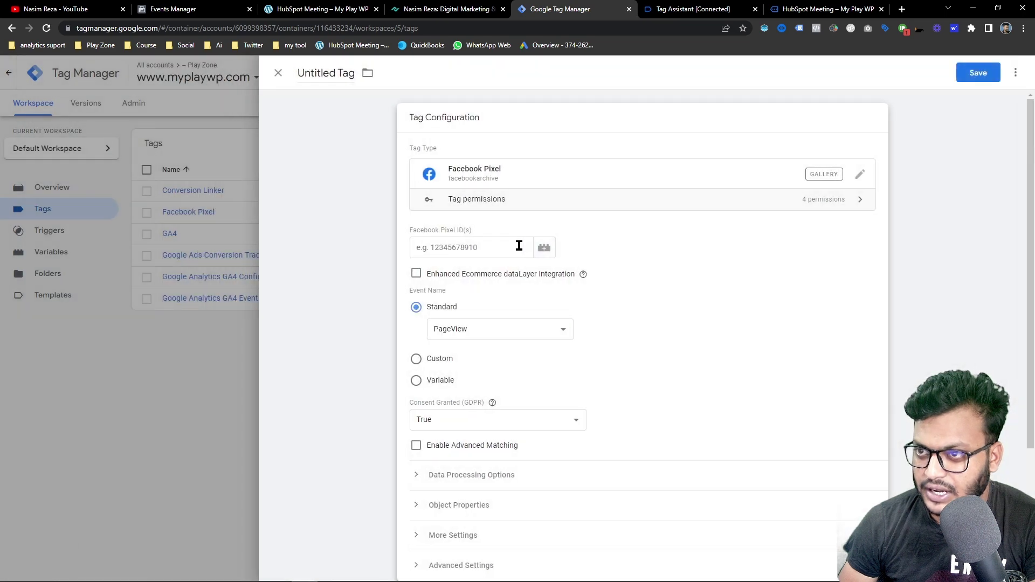
- Bring up the Choose a trigger list for the new Facebook Pixel tag
{"action": "left_click", "coordinate": [509, 249]}
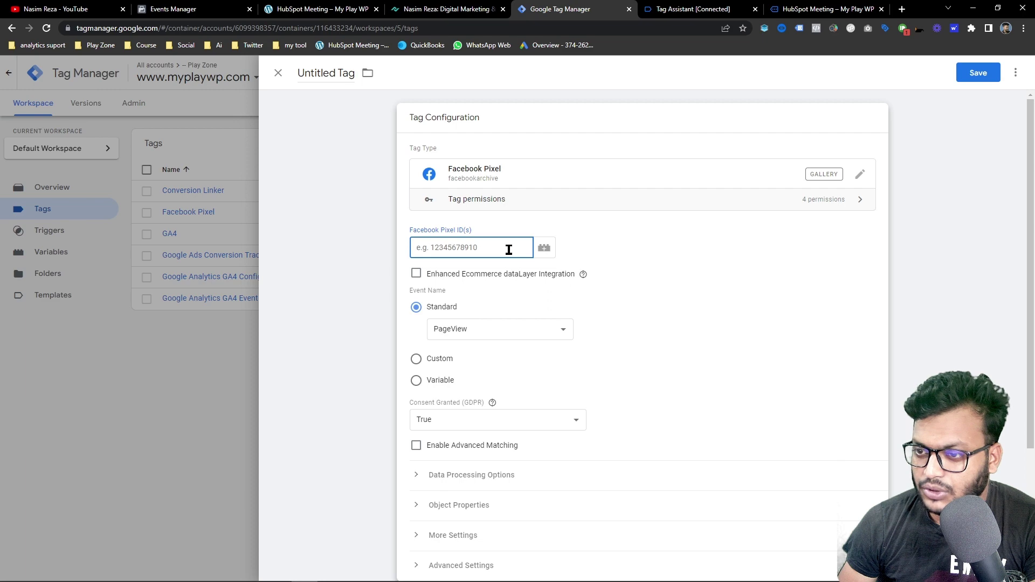
{"action": "scroll", "coordinate": [508, 248], "scroll_direction": "down", "scroll_amount": 4}
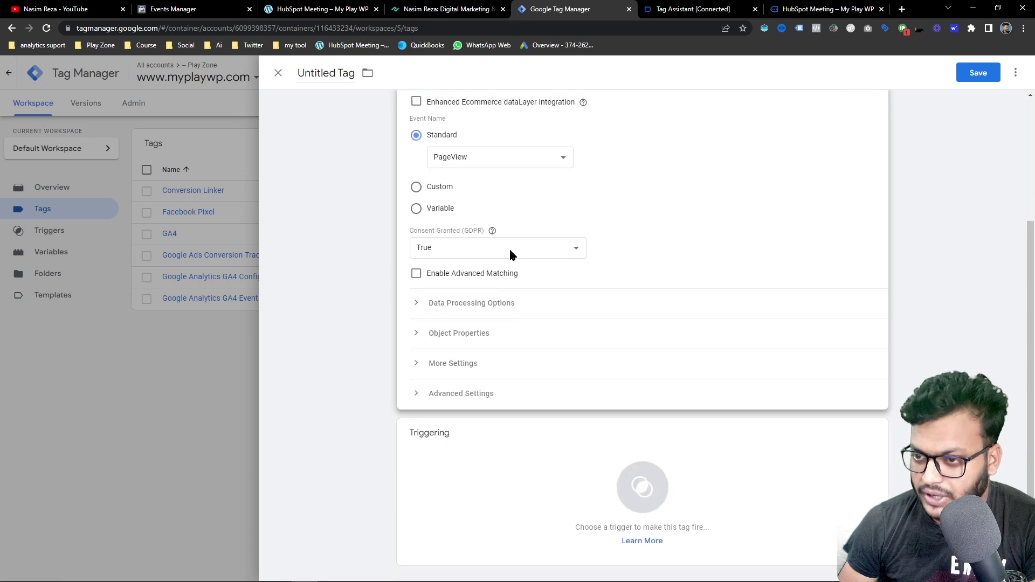
{"action": "left_click", "coordinate": [480, 447]}
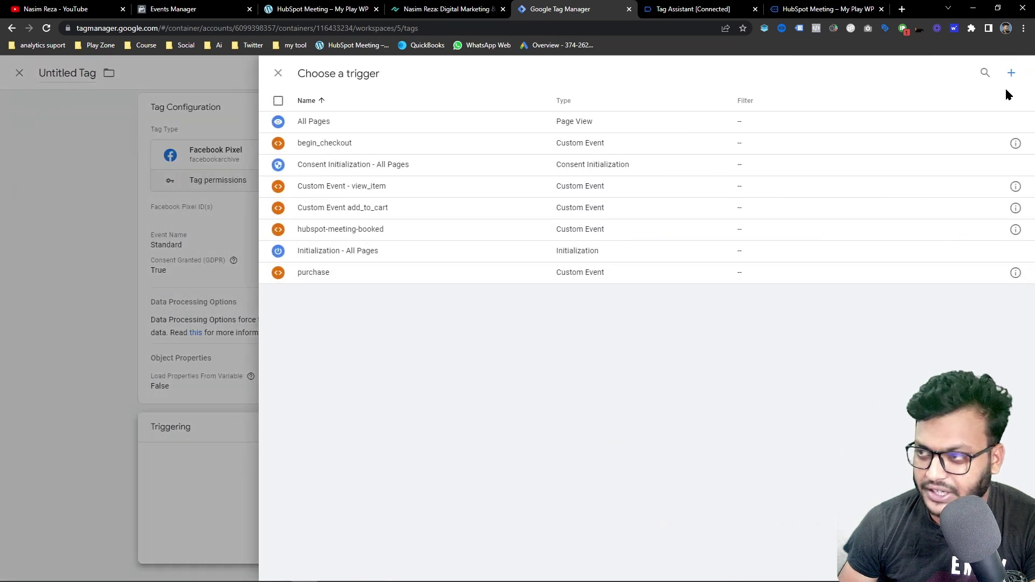
- Save a Custom Event trigger for hubspot-meeting-booked, titled hubspot-meeting-bookedTrigger
{"action": "left_click", "coordinate": [1011, 73]}
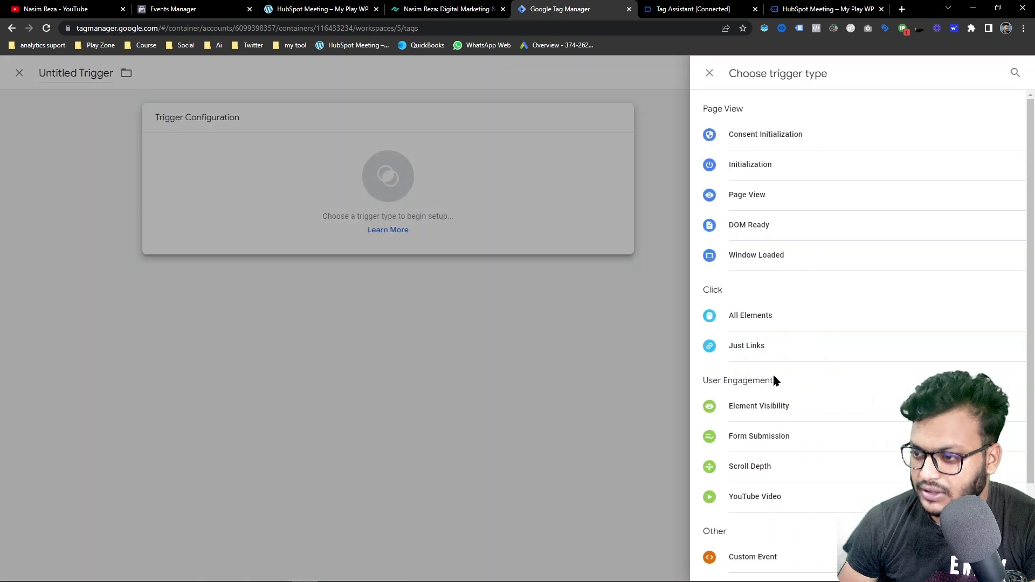
{"action": "left_click", "coordinate": [761, 566]}
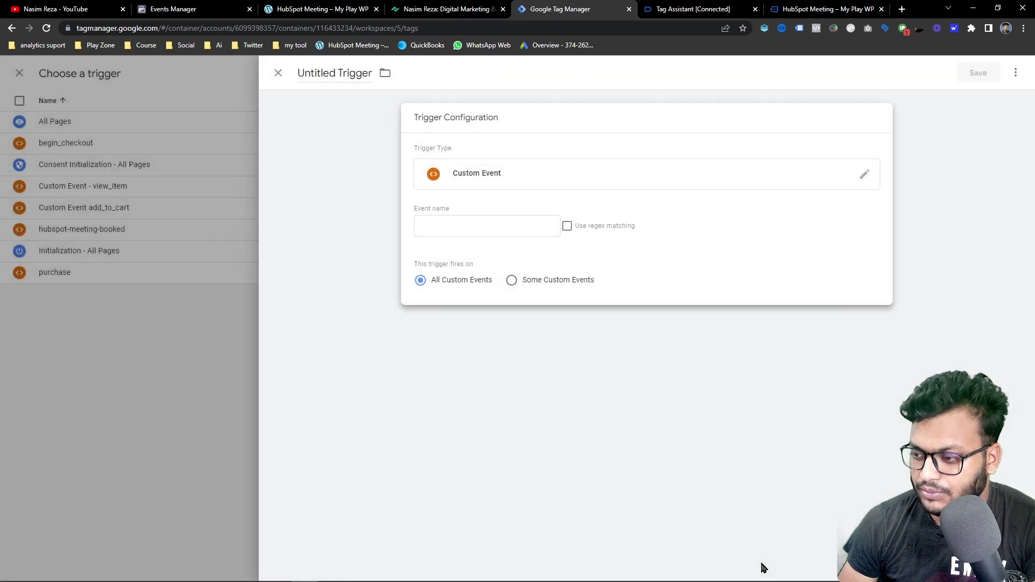
{"action": "left_click", "coordinate": [456, 219]}
{"action": "key", "text": "ctrl+v"}
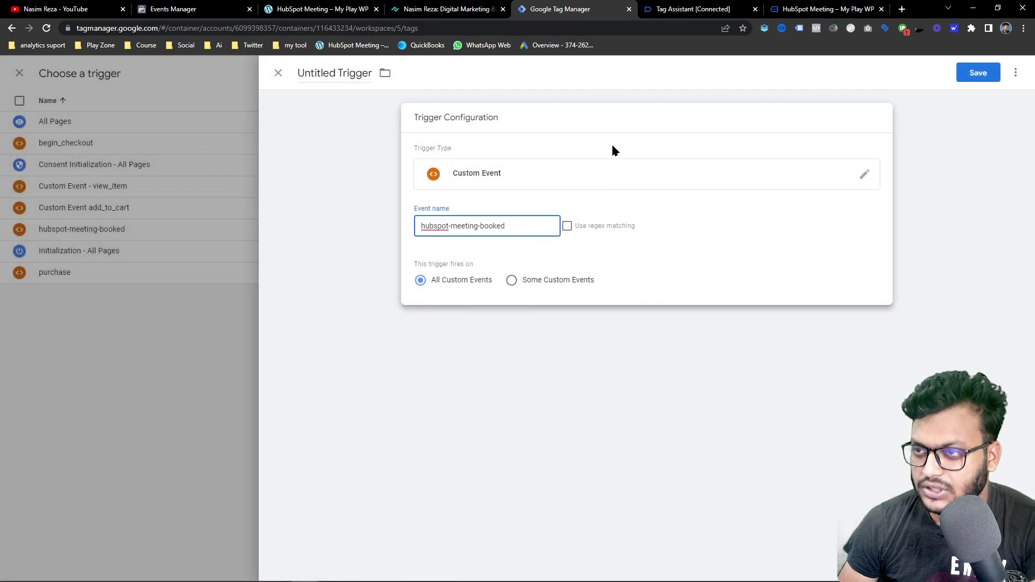
{"action": "left_click", "coordinate": [693, 9]}
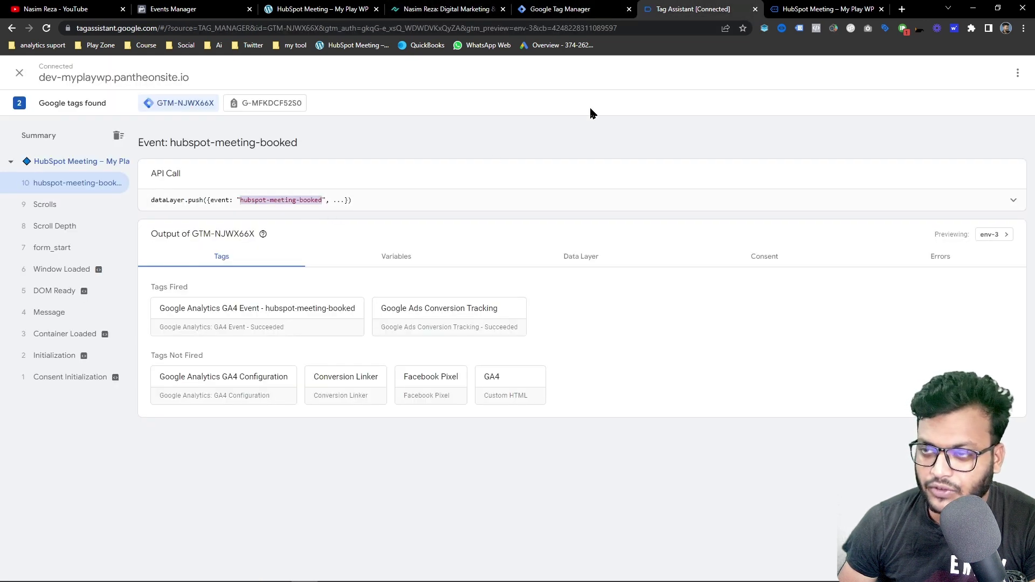
{"action": "left_click", "coordinate": [559, 8]}
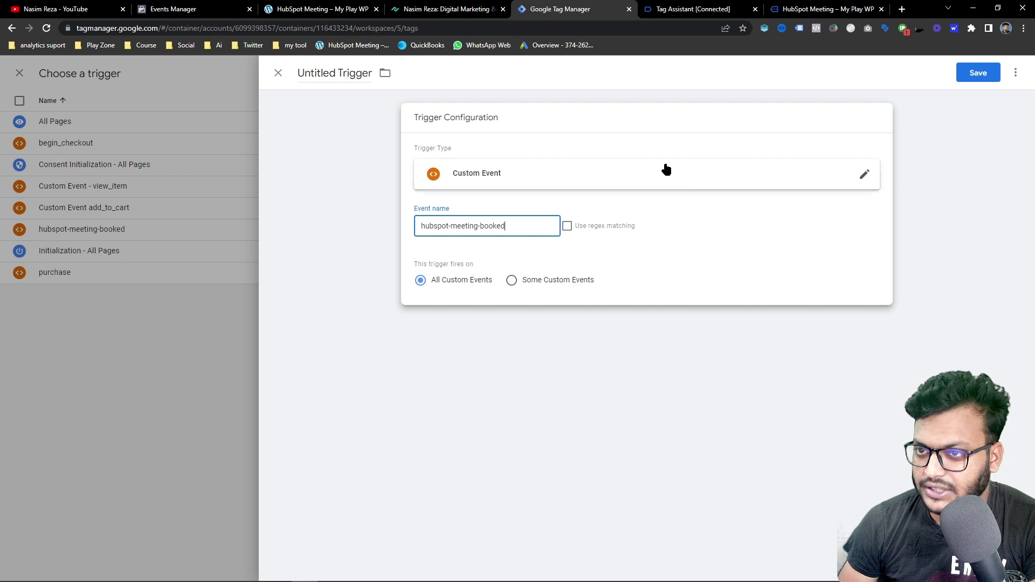
{"action": "left_click", "coordinate": [332, 73]}
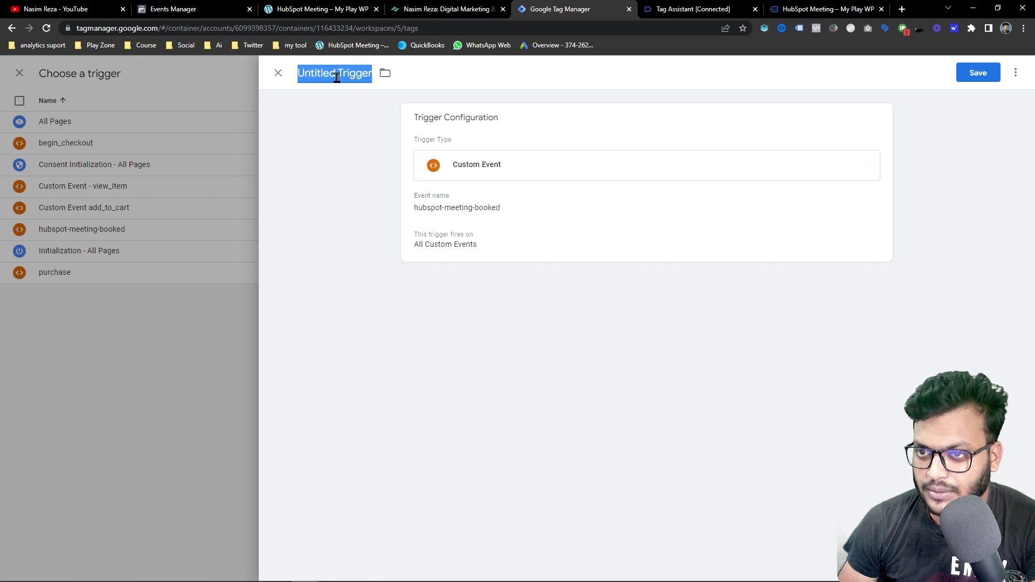
{"action": "double_click", "coordinate": [338, 75]}
{"action": "double_click", "coordinate": [323, 74]}
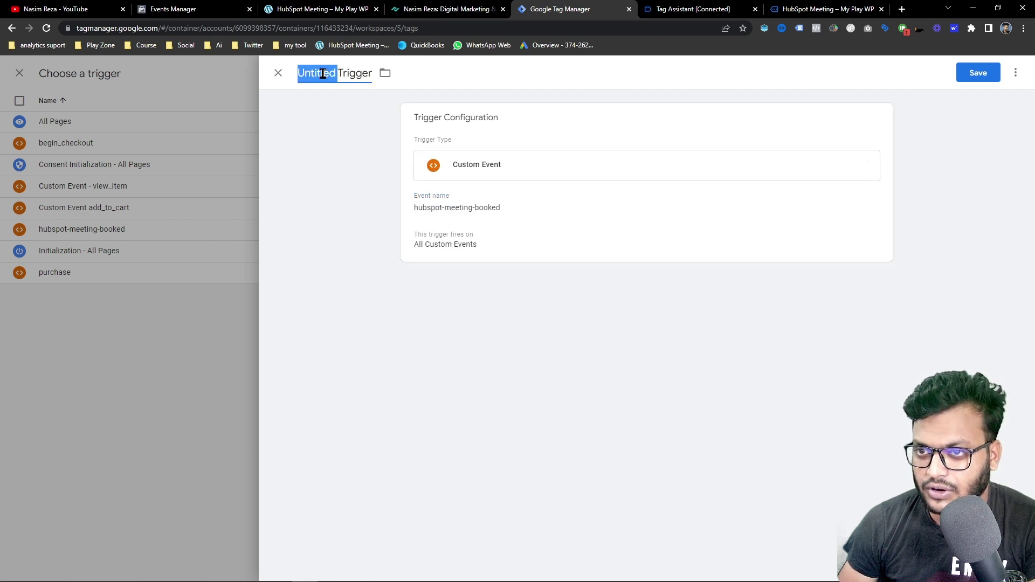
{"action": "key", "text": "ctrl+v"}
{"action": "left_click", "coordinate": [961, 68]}
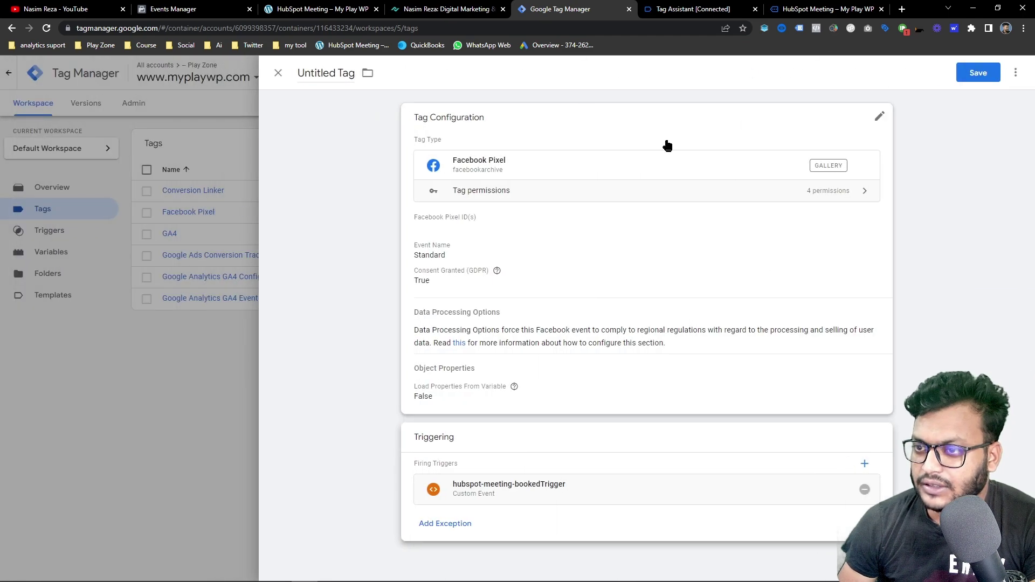
- Copy the pixel ID from the Meta pixel settings
{"action": "left_click", "coordinate": [566, 294]}
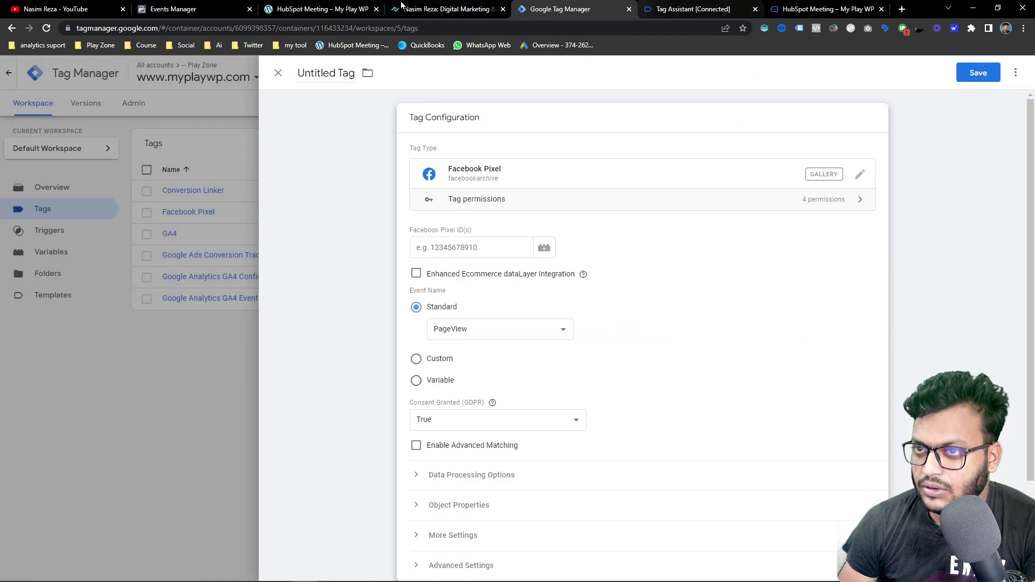
{"action": "left_click", "coordinate": [211, 8]}
{"action": "left_click", "coordinate": [262, 240]}
- Paste the pixel ID into Facebook Pixel ID(s) and set the Standard event to Lead
{"action": "left_click", "coordinate": [555, 9]}
{"action": "left_click", "coordinate": [457, 247]}
{"action": "key", "text": "ctrl+v"}
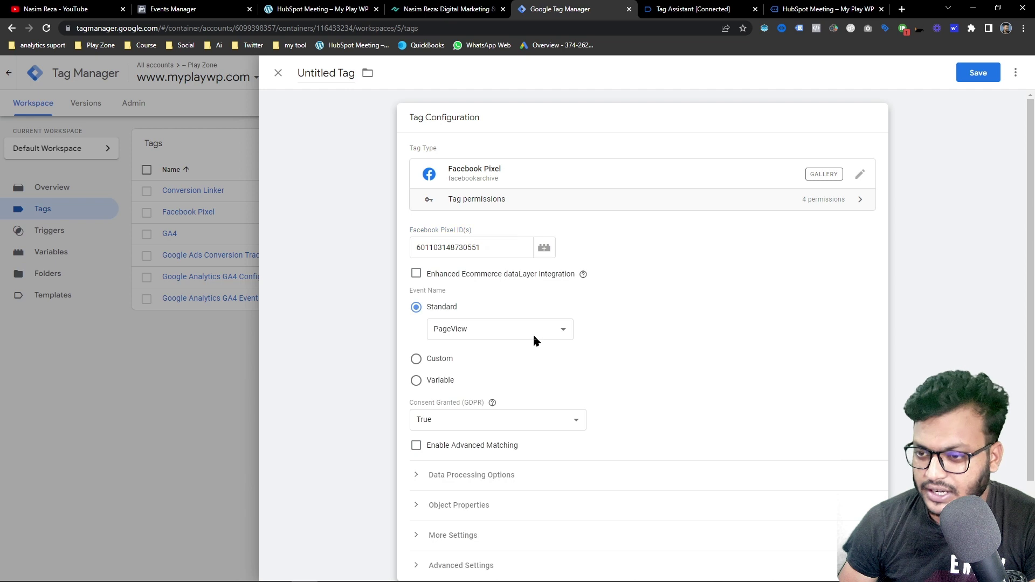
{"action": "left_click", "coordinate": [536, 333]}
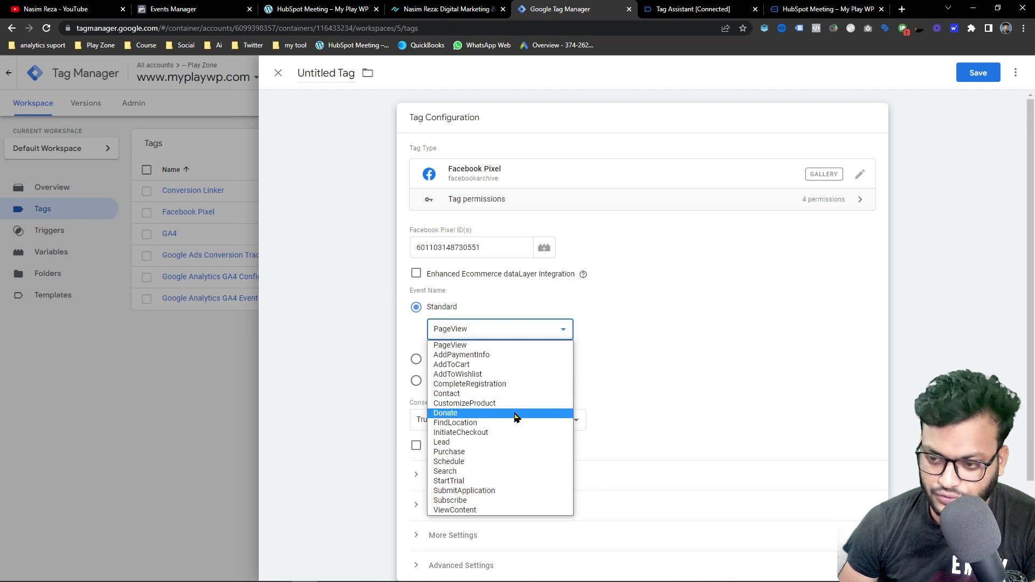
{"action": "left_click", "coordinate": [645, 358]}
{"action": "left_click", "coordinate": [449, 359]}
{"action": "left_click", "coordinate": [449, 307]}
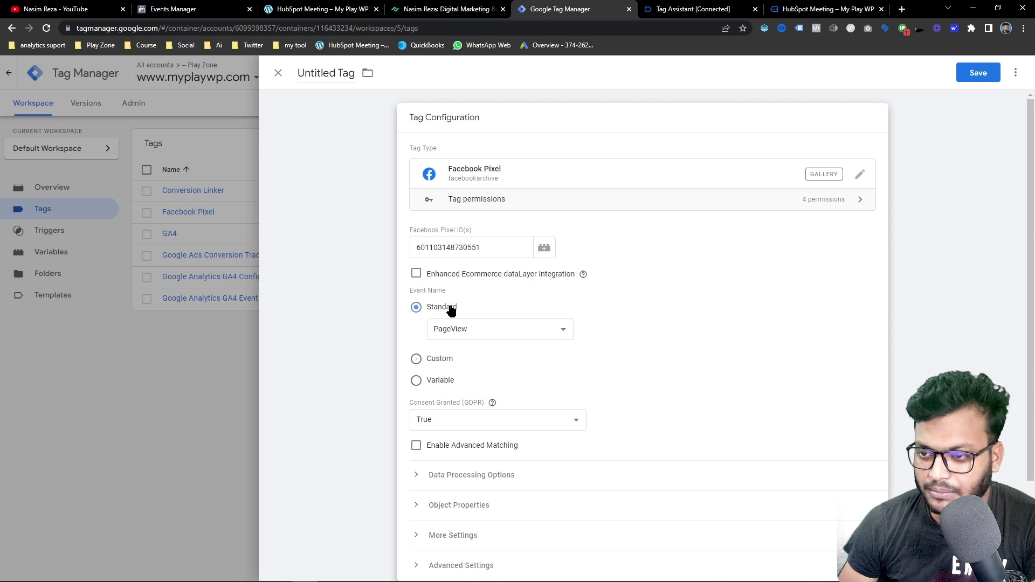
{"action": "left_click", "coordinate": [473, 330]}
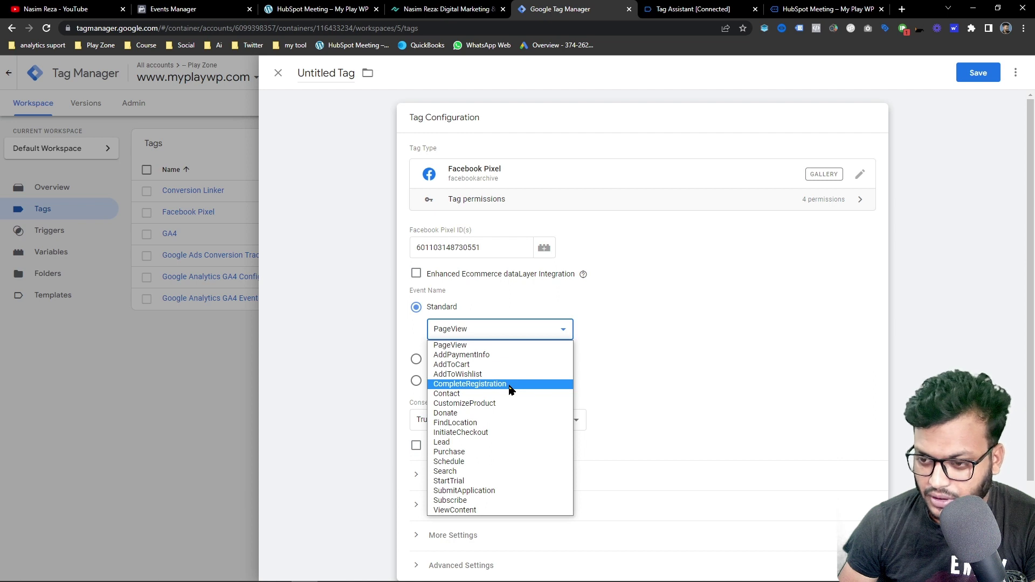
{"action": "left_click", "coordinate": [495, 443]}
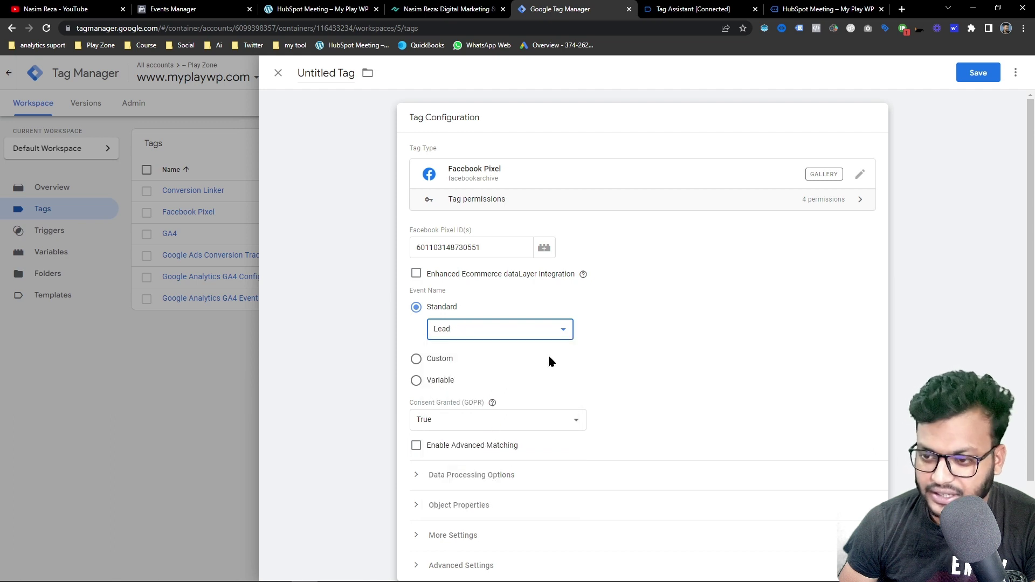
- Review the object properties settings and save the tag as Facebook Pixel 1
{"action": "scroll", "coordinate": [548, 353], "scroll_direction": "down", "scroll_amount": 2}
{"action": "scroll", "coordinate": [678, 255], "scroll_direction": "up", "scroll_amount": 2}
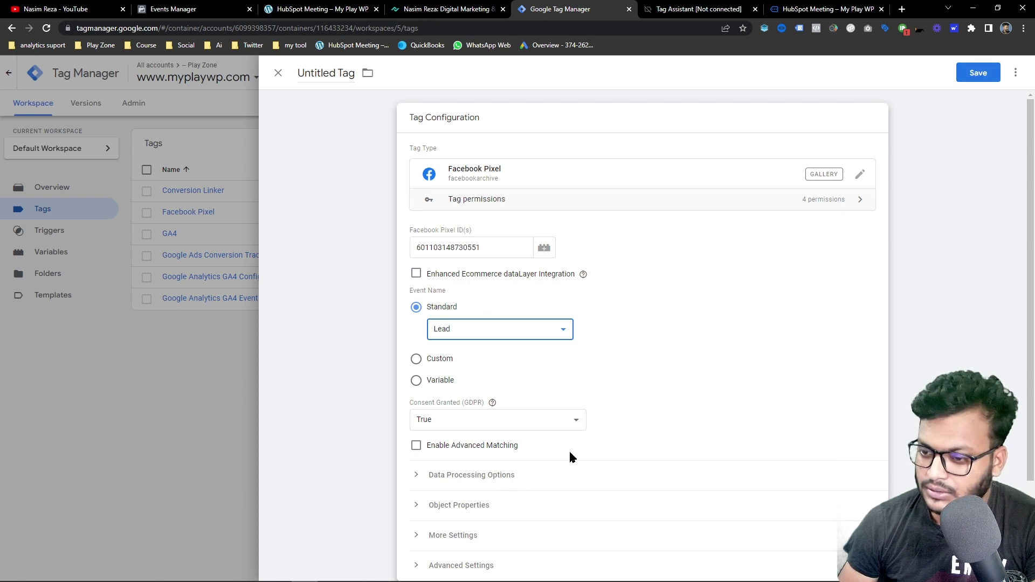
{"action": "left_click", "coordinate": [454, 505]}
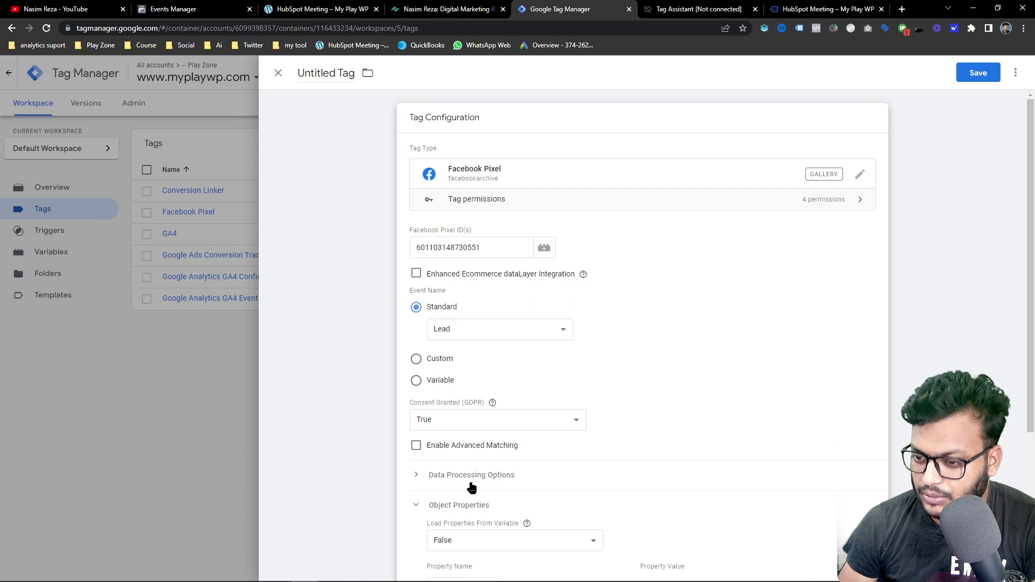
{"action": "scroll", "coordinate": [474, 472], "scroll_direction": "down", "scroll_amount": 4}
{"action": "scroll", "coordinate": [474, 312], "scroll_direction": "up", "scroll_amount": 5}
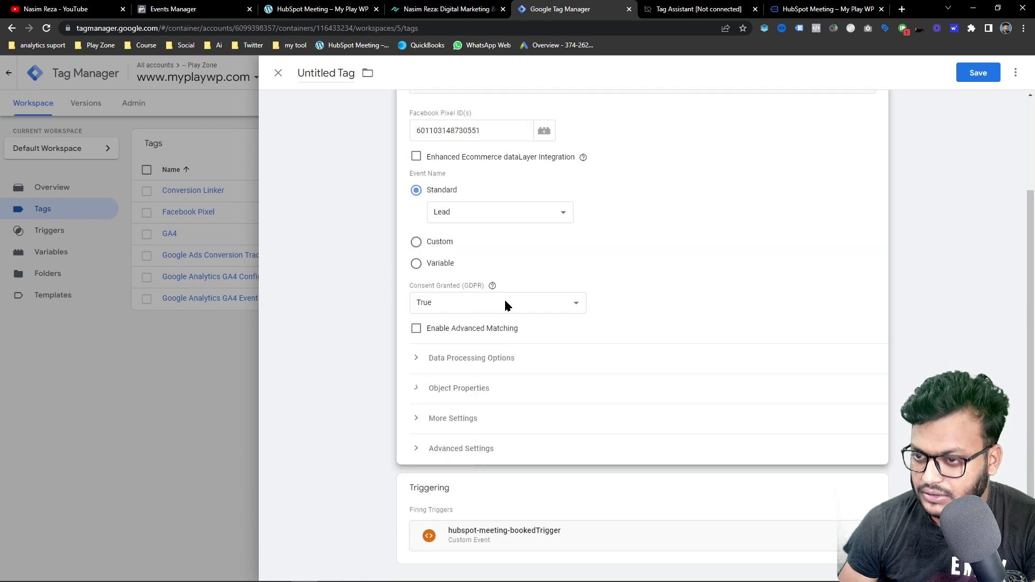
{"action": "left_click", "coordinate": [978, 72]}
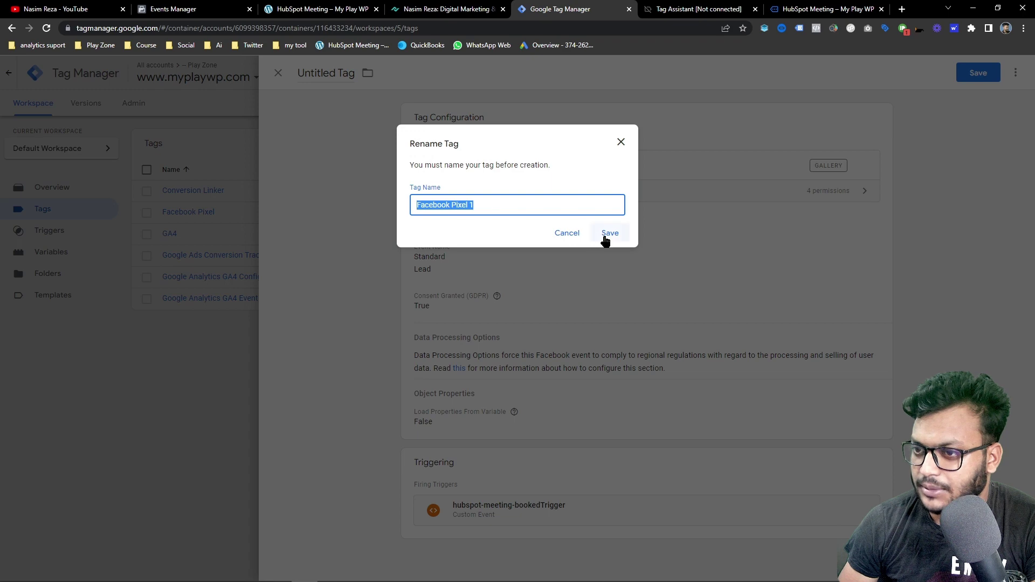
{"action": "left_click", "coordinate": [606, 238]}
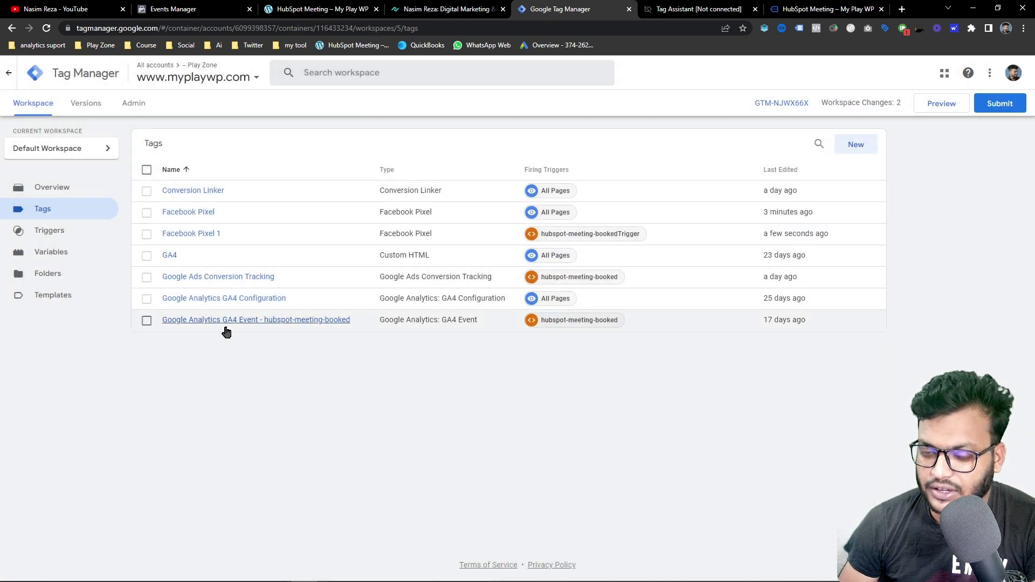
- Start a Tag Assistant preview of the container connected to the HubSpot Meeting page
{"action": "left_click", "coordinate": [938, 110]}
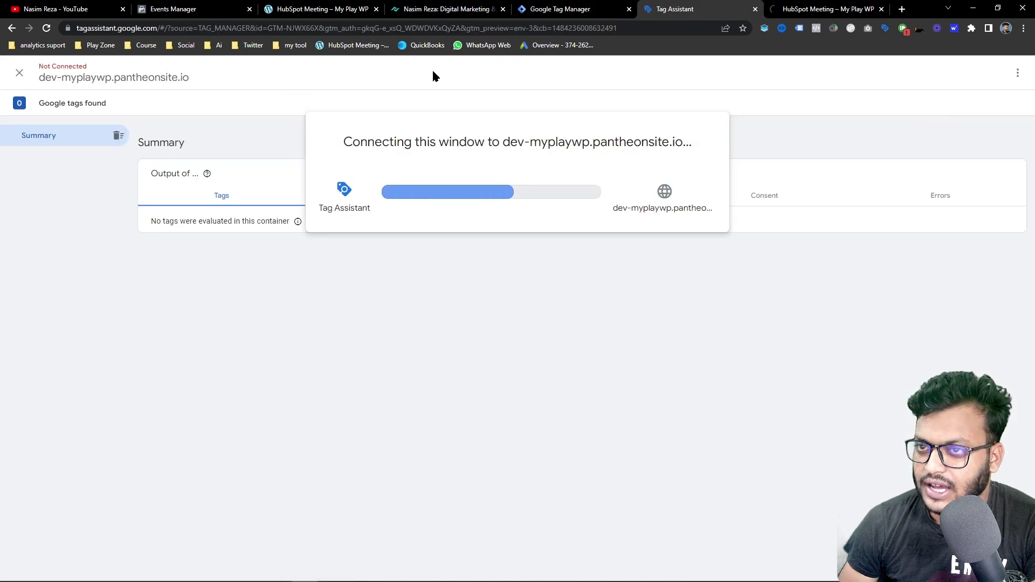
{"action": "left_click", "coordinate": [178, 9]}
{"action": "left_click", "coordinate": [325, 135]}
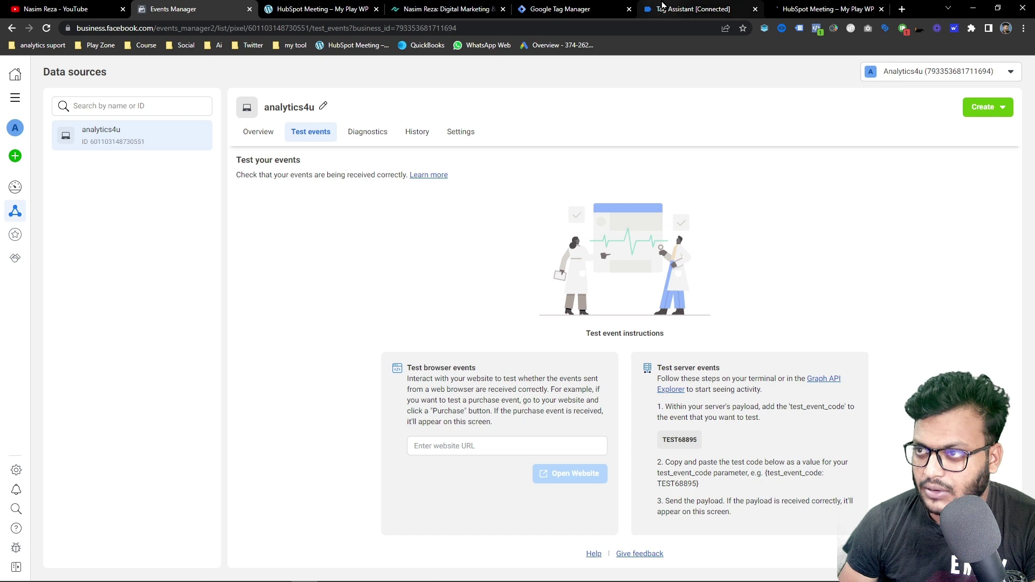
{"action": "left_click", "coordinate": [696, 9]}
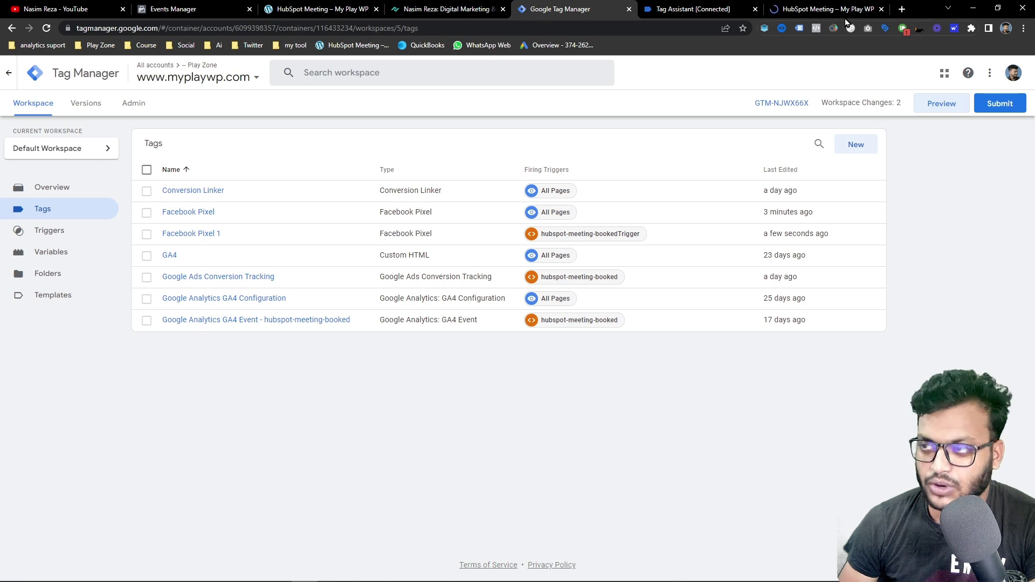
{"action": "left_click", "coordinate": [828, 9]}
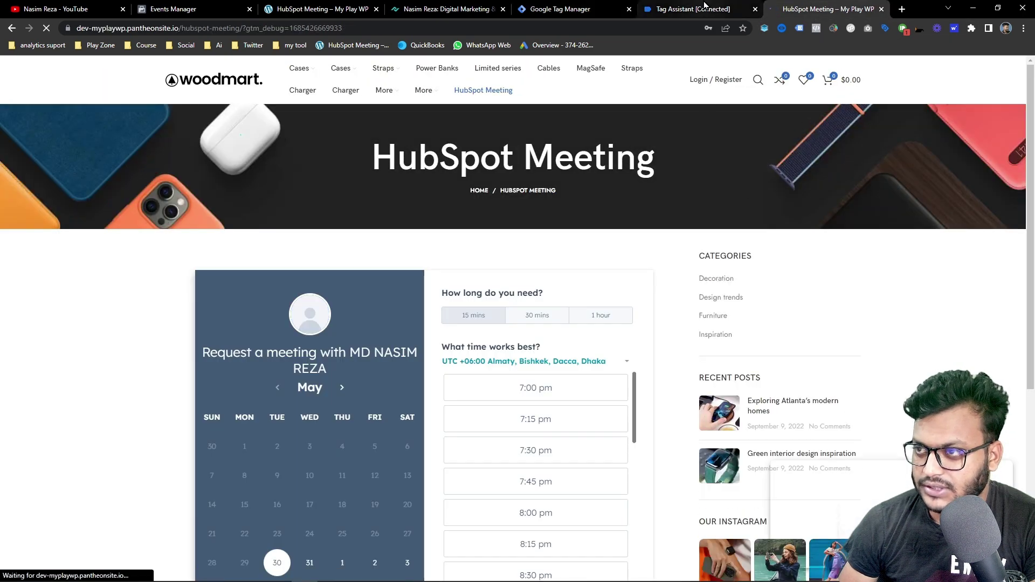
{"action": "left_click", "coordinate": [694, 9]}
{"action": "left_click", "coordinate": [542, 265]}
{"action": "left_click", "coordinate": [571, 9]}
{"action": "left_click", "coordinate": [453, 10]}
{"action": "left_click", "coordinate": [337, 7]}
{"action": "left_click", "coordinate": [178, 10]}
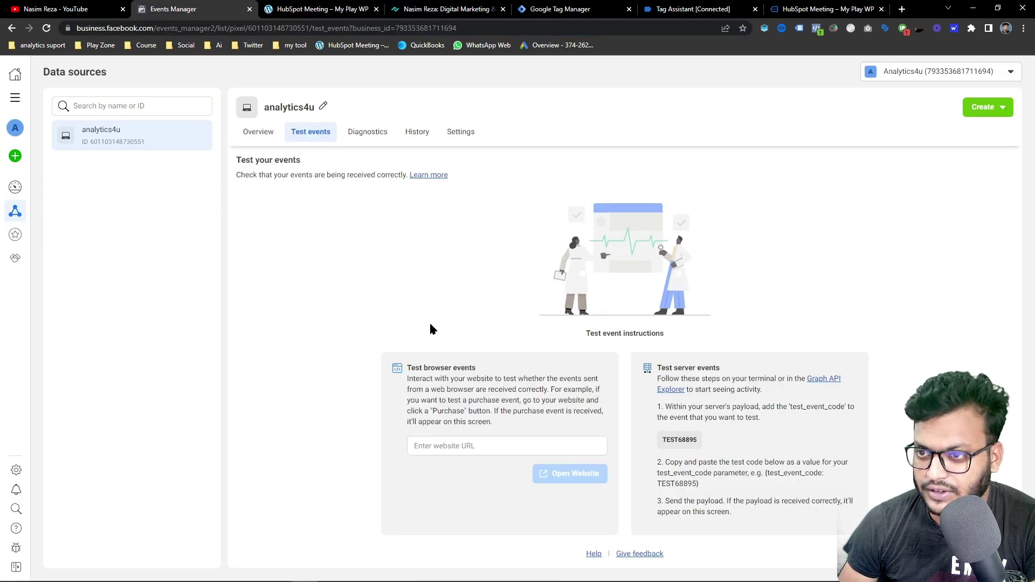
- Paste the HubSpot meeting page URL into Test browser events and open the website
{"action": "left_click", "coordinate": [466, 443]}
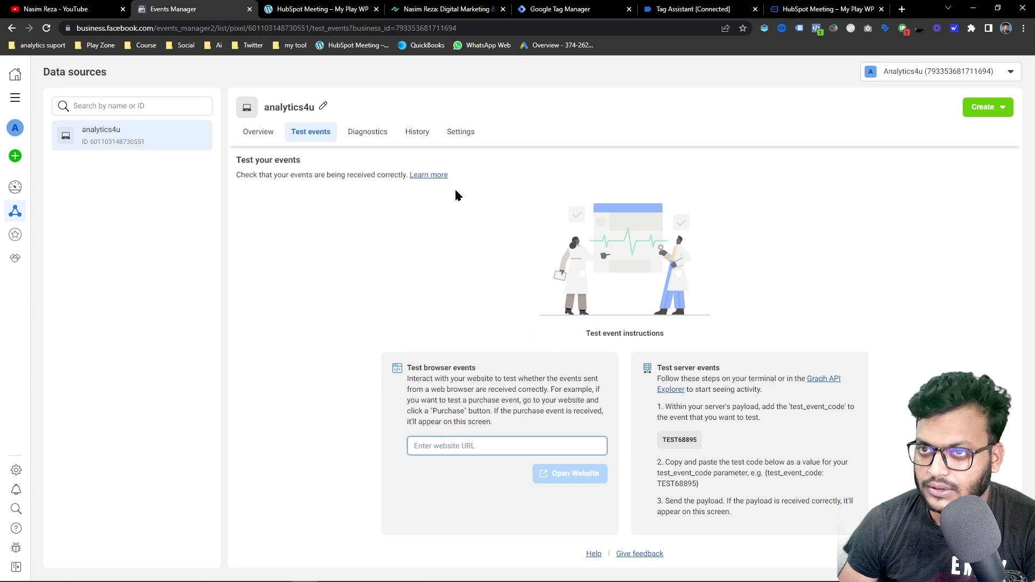
{"action": "left_click", "coordinate": [334, 9]}
{"action": "left_click", "coordinate": [178, 9]}
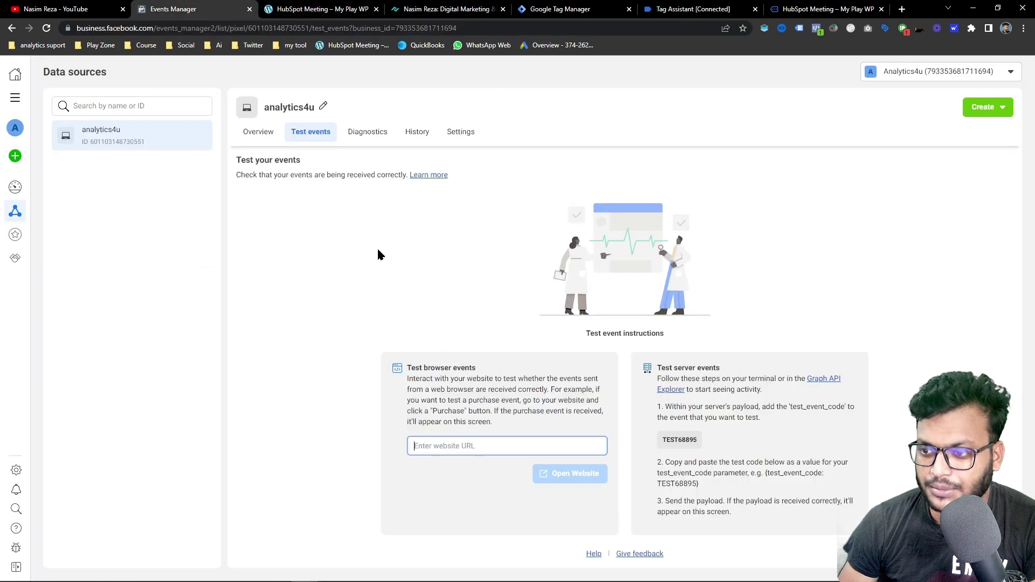
{"action": "left_click", "coordinate": [434, 445]}
{"action": "type", "text": "https://dev-myplaywp.pantheonsite.io/hubspot-meeting/"}
{"action": "left_click", "coordinate": [558, 473]}
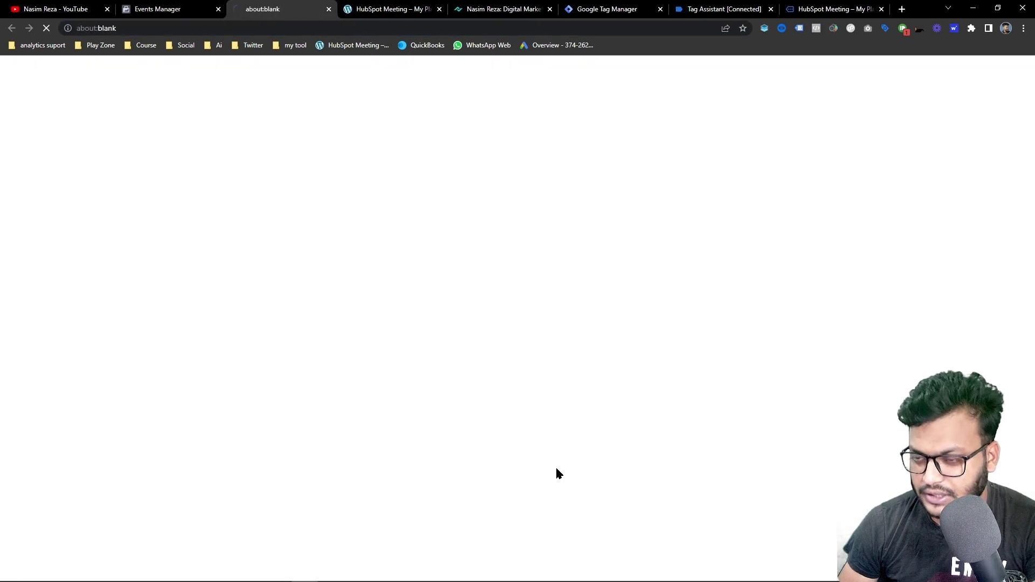
{"action": "left_click", "coordinate": [183, 7]}
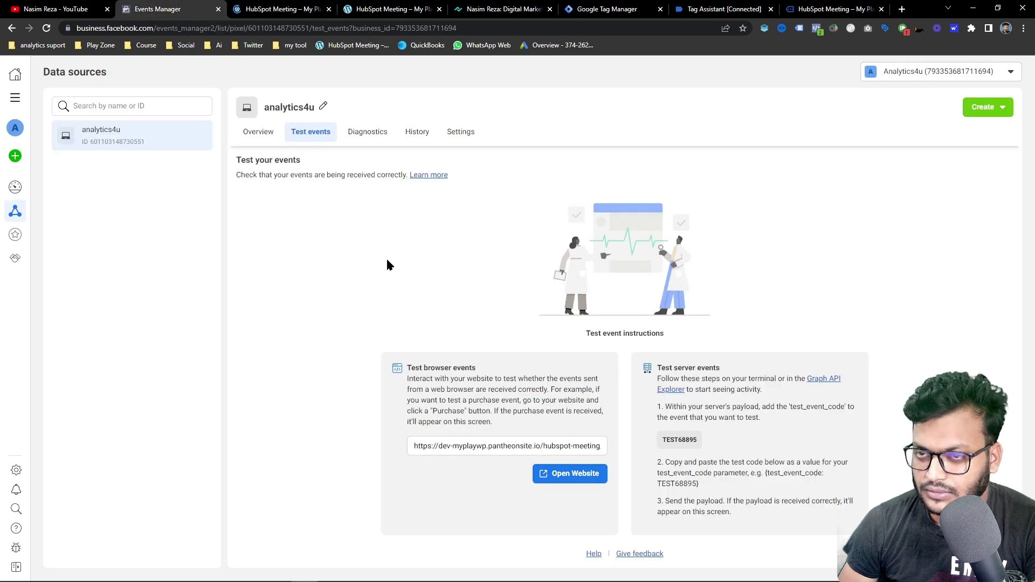
{"action": "key", "text": "ctrl+Tab"}
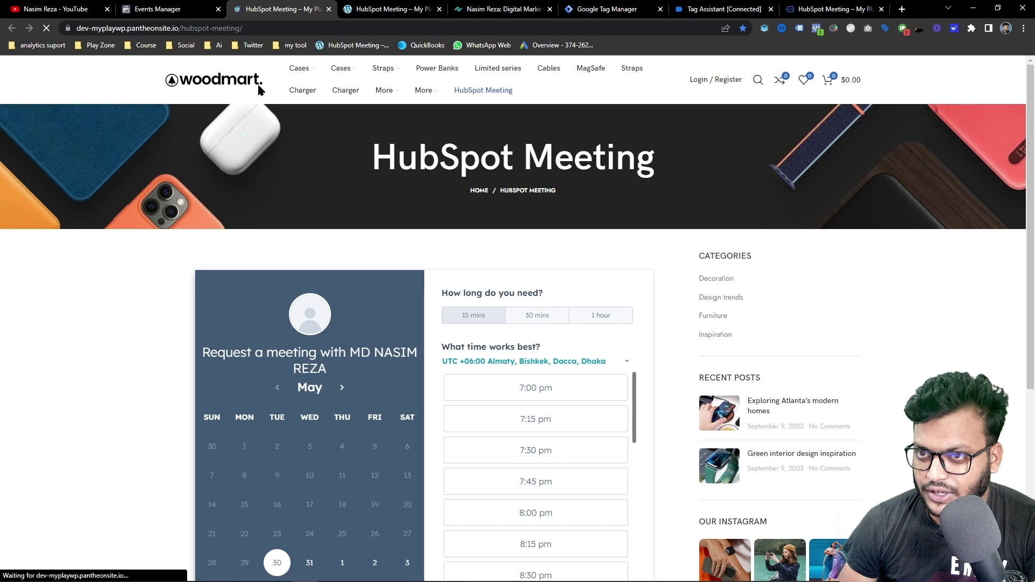
{"action": "key", "text": "ctrl+shift+Tab"}
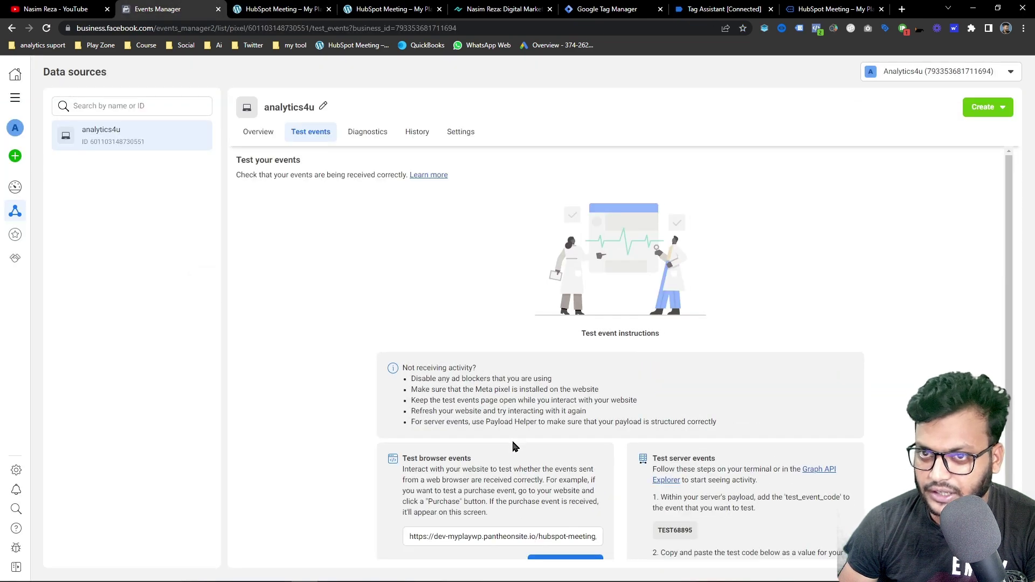
{"action": "scroll", "coordinate": [514, 446], "scroll_direction": "down", "scroll_amount": 2}
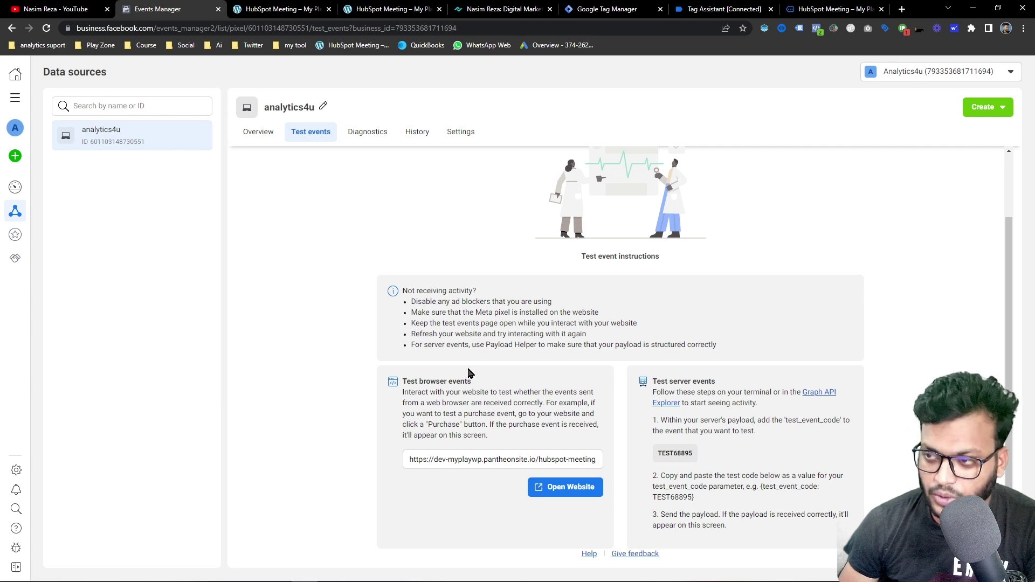
- Try booking the May 30 7:15 pm slot with an autofilled name and a modified email
{"action": "left_click", "coordinate": [791, 5]}
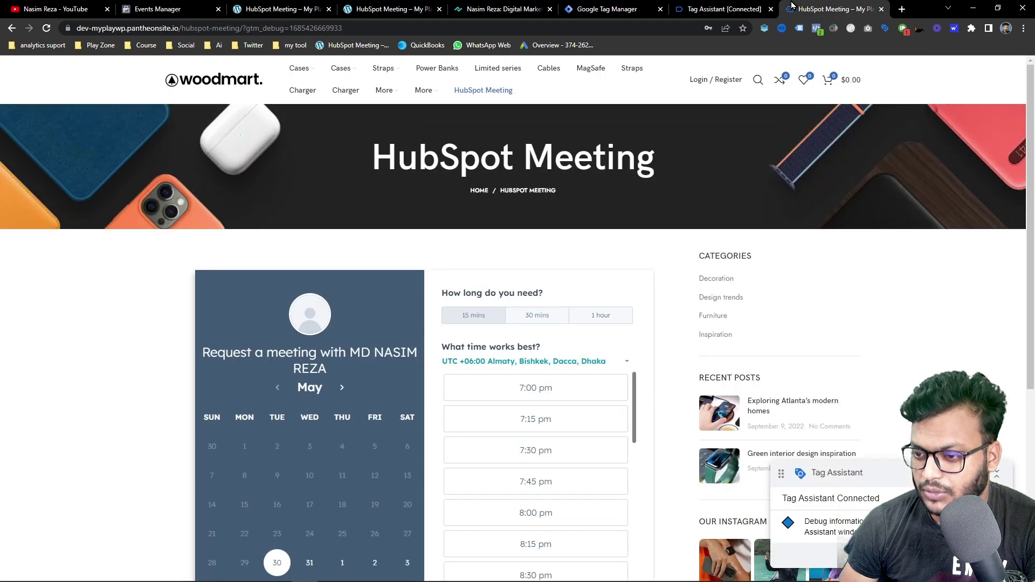
{"action": "left_click", "coordinate": [816, 30]}
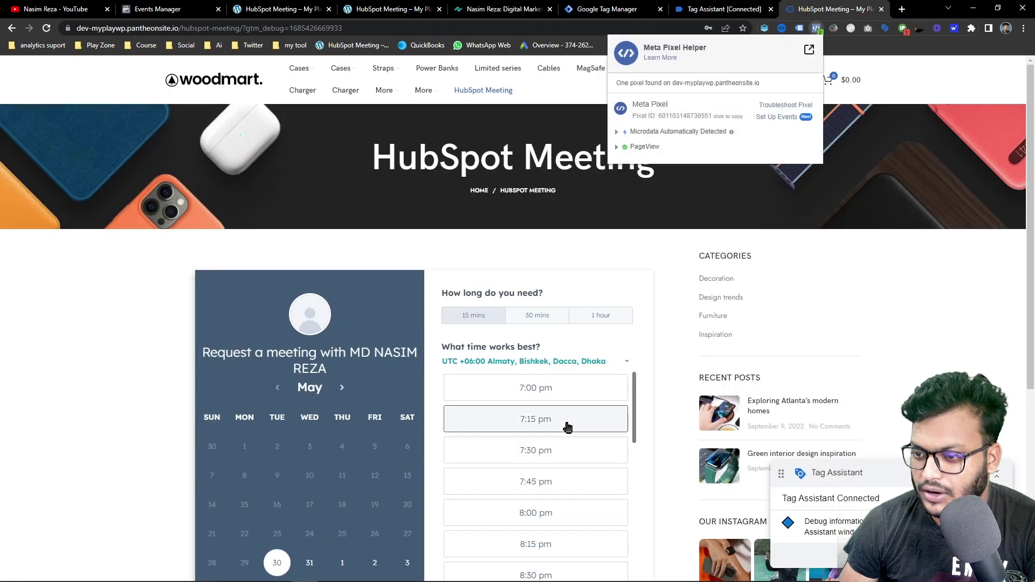
{"action": "left_click", "coordinate": [566, 422]}
{"action": "left_click", "coordinate": [323, 352]}
{"action": "left_click", "coordinate": [312, 391]}
{"action": "left_click", "coordinate": [307, 406]}
{"action": "key", "text": "Down"}
{"action": "left_click", "coordinate": [225, 407]}
{"action": "type", "text": "s"}
{"action": "left_click", "coordinate": [606, 452]}
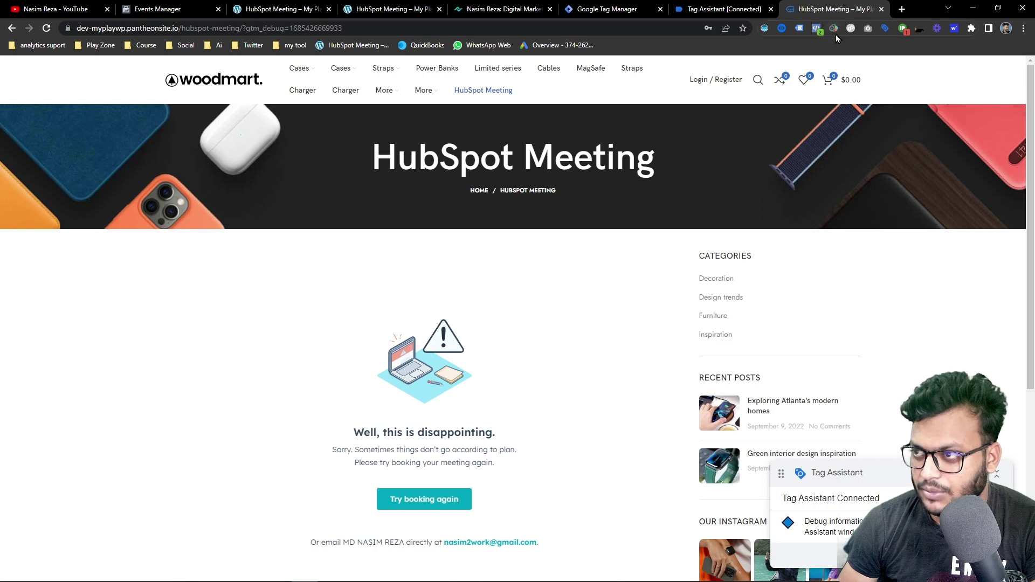
- After the booking error, rebook the 7:15 pm slot and check the fired pixel events
{"action": "left_click", "coordinate": [816, 28]}
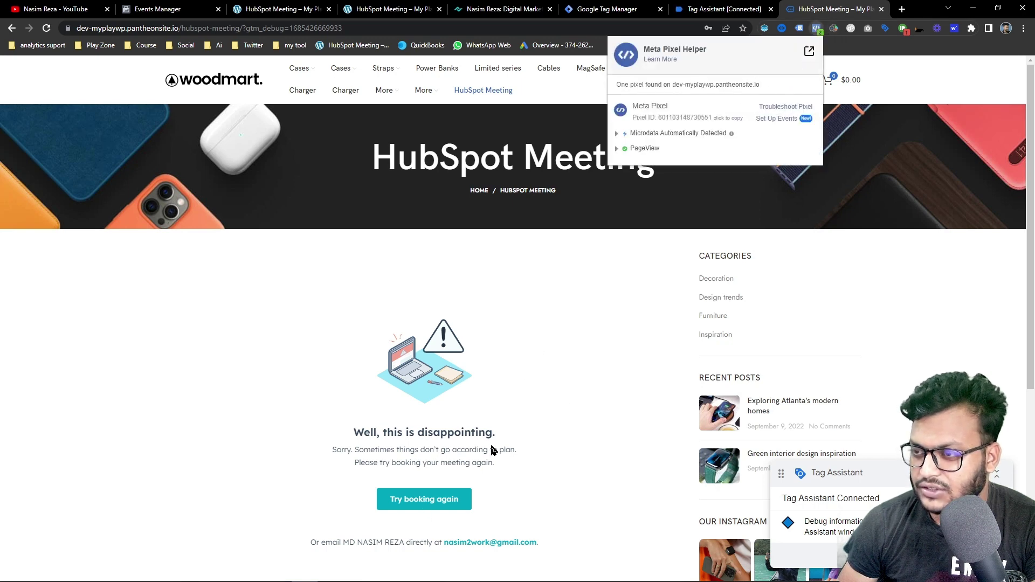
{"action": "left_click", "coordinate": [428, 497]}
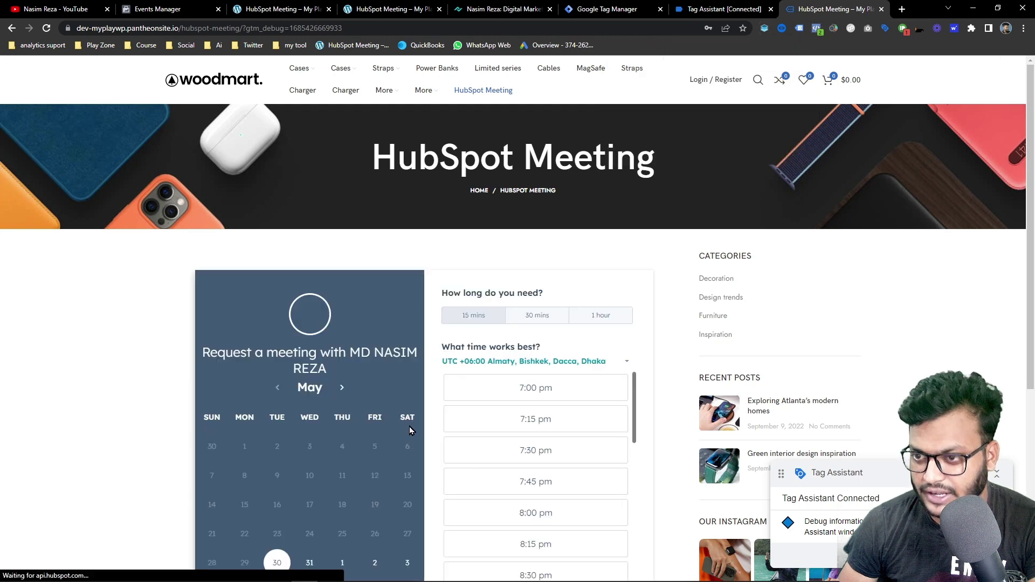
{"action": "left_click", "coordinate": [539, 415]}
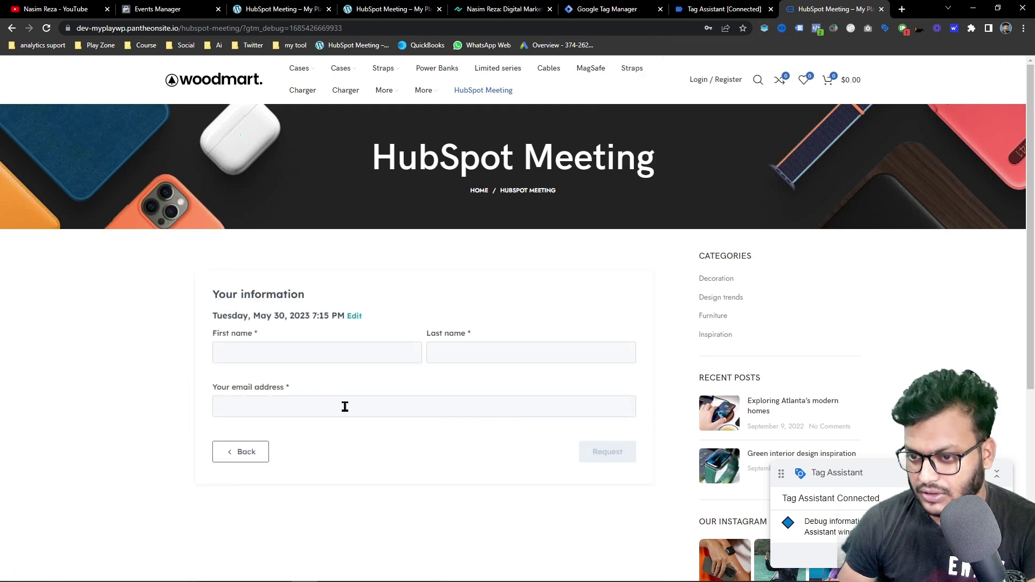
{"action": "left_click", "coordinate": [302, 352]}
{"action": "left_click", "coordinate": [324, 381]}
{"action": "left_click", "coordinate": [278, 406]}
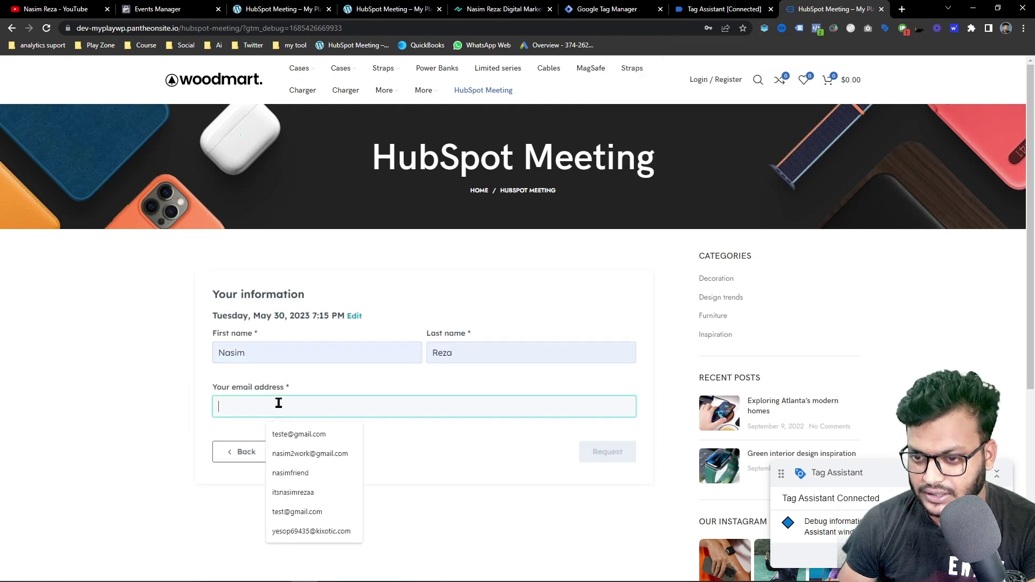
{"action": "left_click", "coordinate": [292, 434]}
{"action": "left_click", "coordinate": [238, 407]}
{"action": "type", "text": "s"}
{"action": "left_click", "coordinate": [602, 456]}
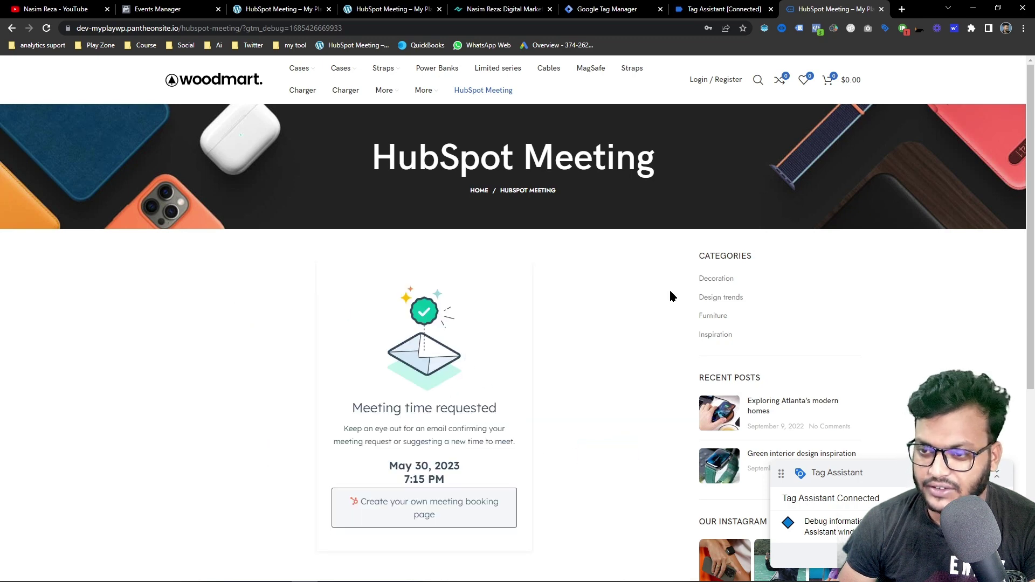
{"action": "left_click", "coordinate": [817, 28]}
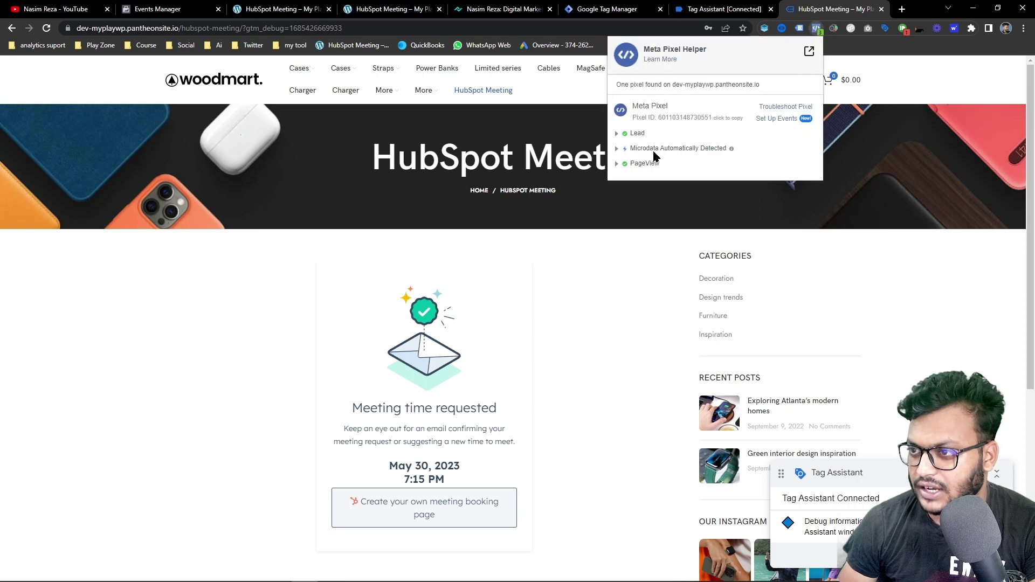
- Expand the Lead event details in Pixel Helper and review the Events Manager pixel pages
{"action": "left_click", "coordinate": [639, 135]}
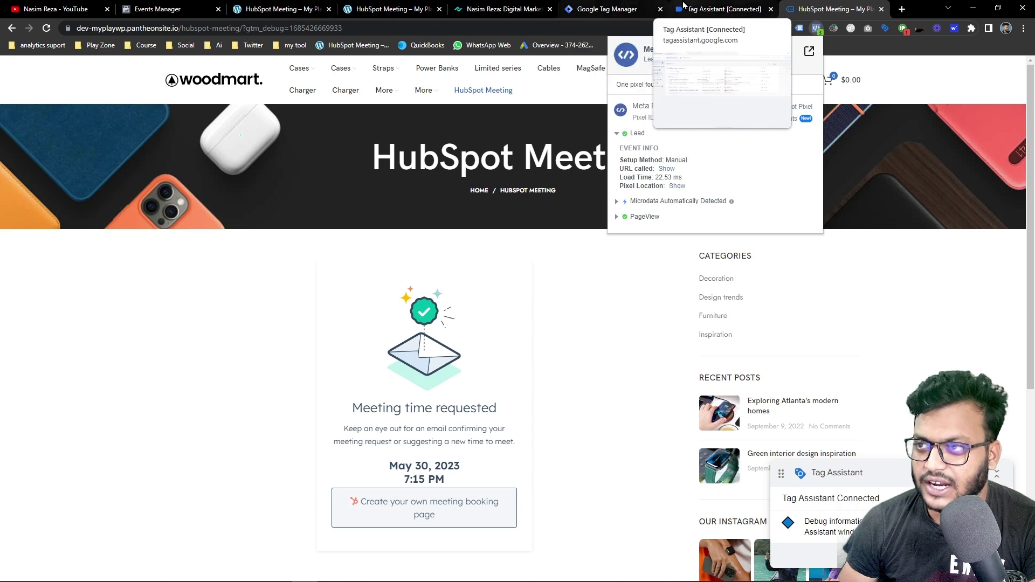
{"action": "left_click", "coordinate": [187, 6]}
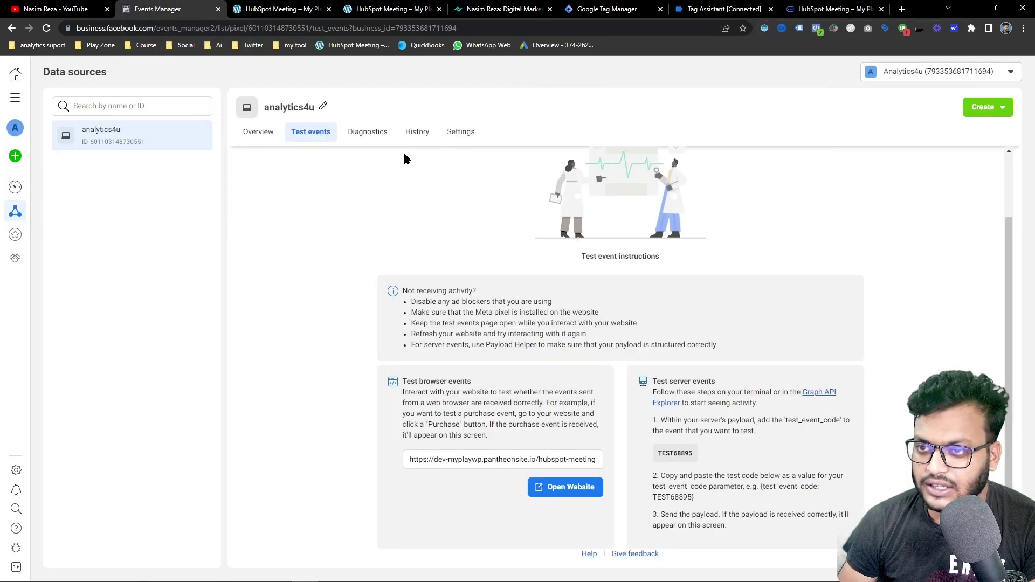
{"action": "left_click", "coordinate": [261, 134]}
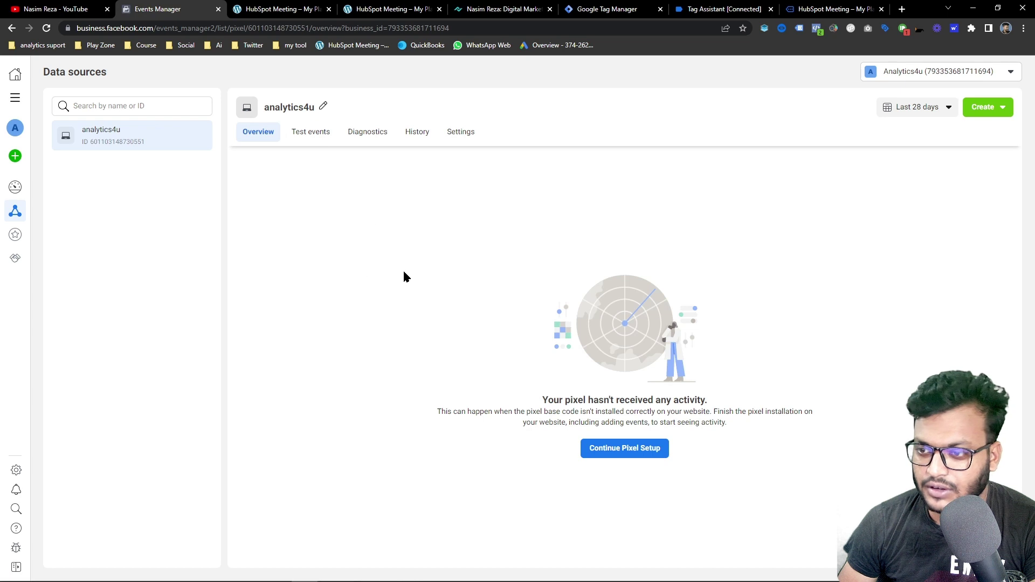
{"action": "left_click", "coordinate": [309, 135]}
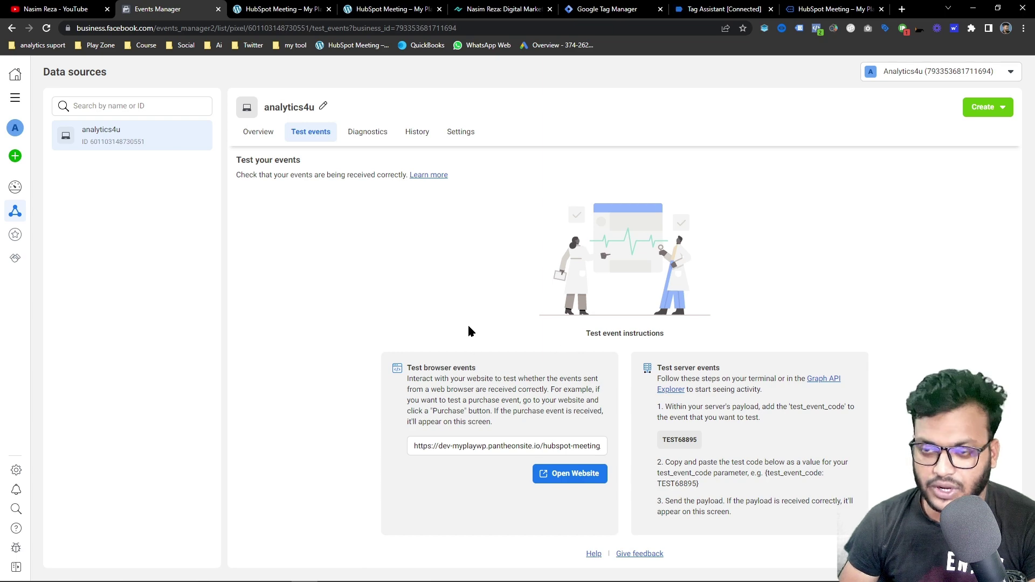
- Re-check the Lead event on the booked meeting page, then switch to the m4nrp.com tab
{"action": "left_click", "coordinate": [795, 7]}
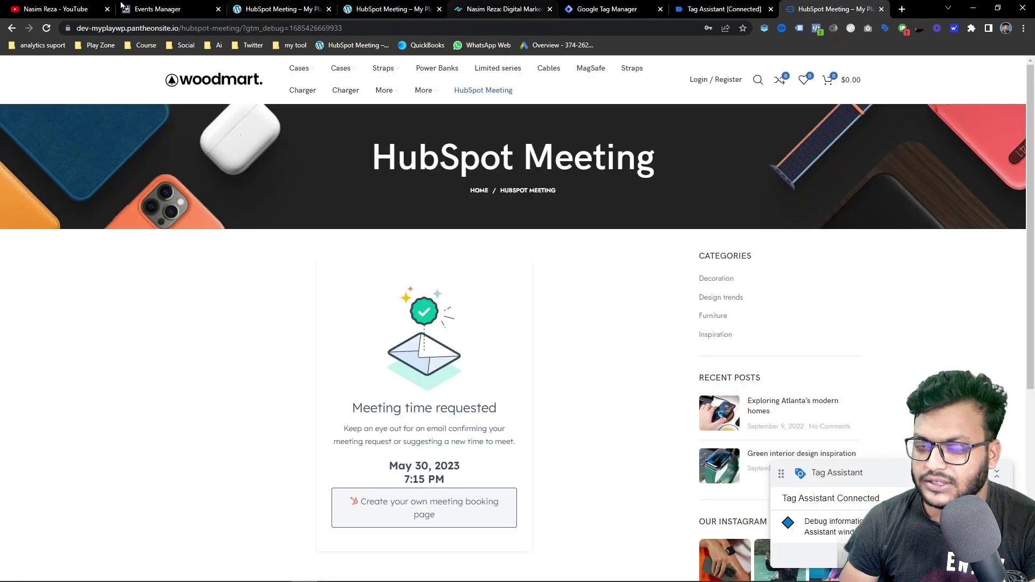
{"action": "left_click", "coordinate": [607, 9]}
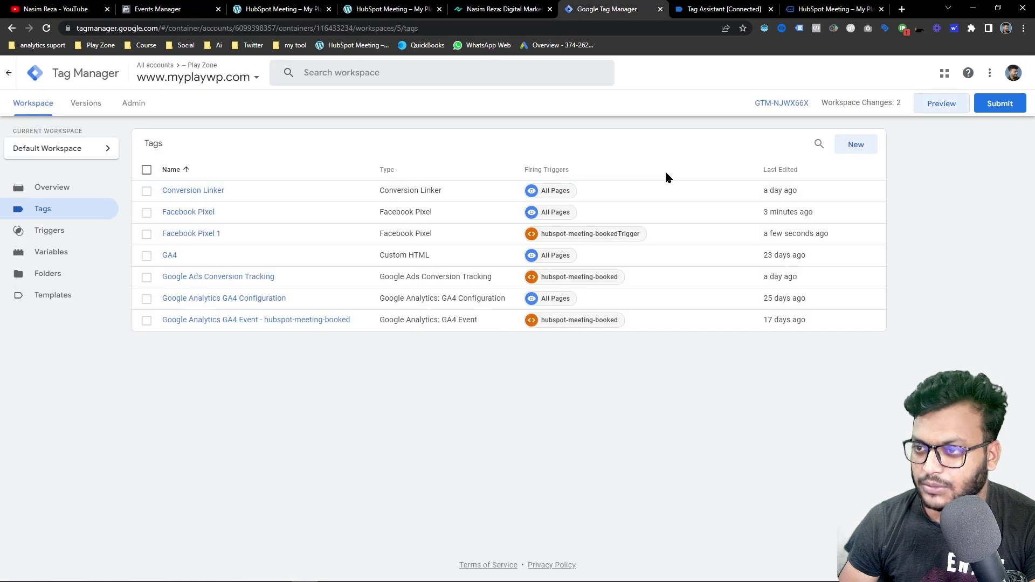
{"action": "left_click", "coordinate": [830, 9]}
{"action": "left_click", "coordinate": [505, 8]}
{"action": "left_click", "coordinate": [609, 9]}
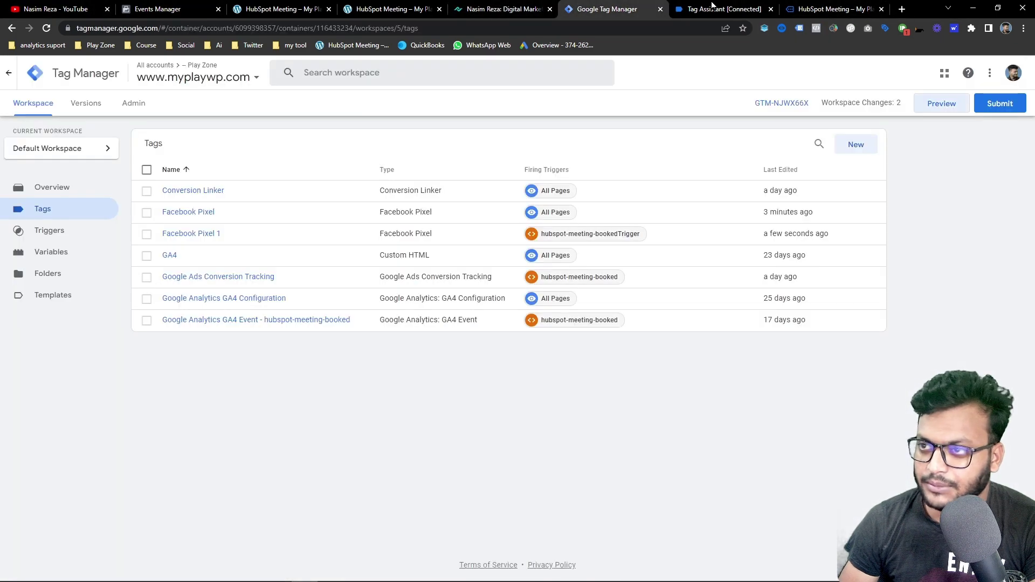
{"action": "left_click", "coordinate": [808, 8]}
{"action": "left_click", "coordinate": [815, 29]}
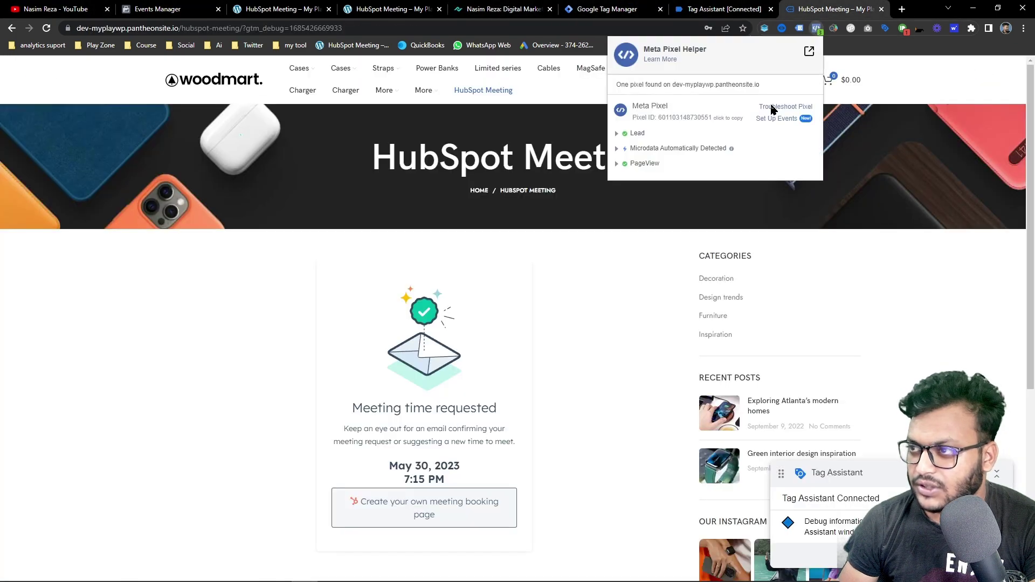
{"action": "left_click", "coordinate": [644, 138]}
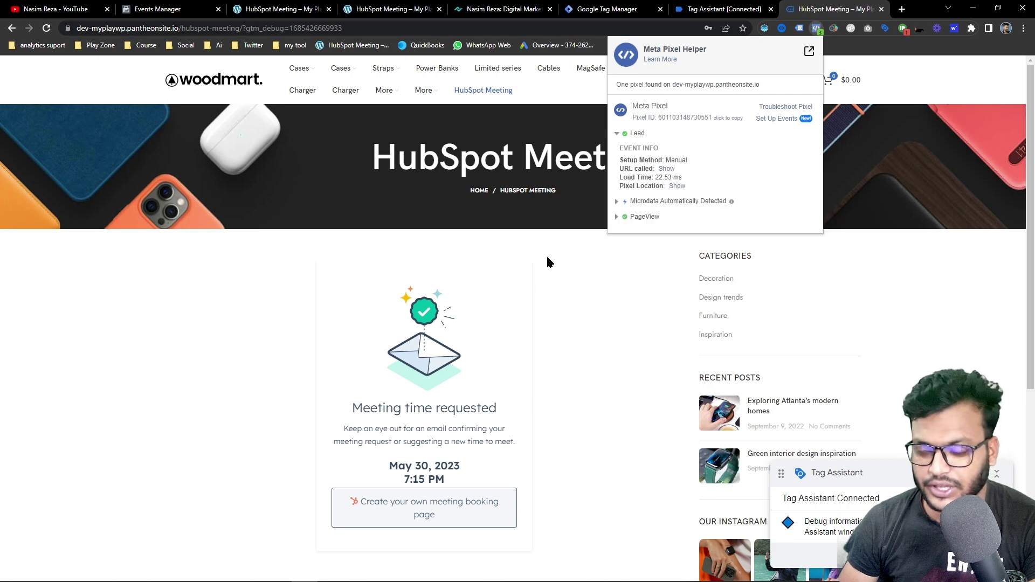
{"action": "left_click", "coordinate": [522, 287]}
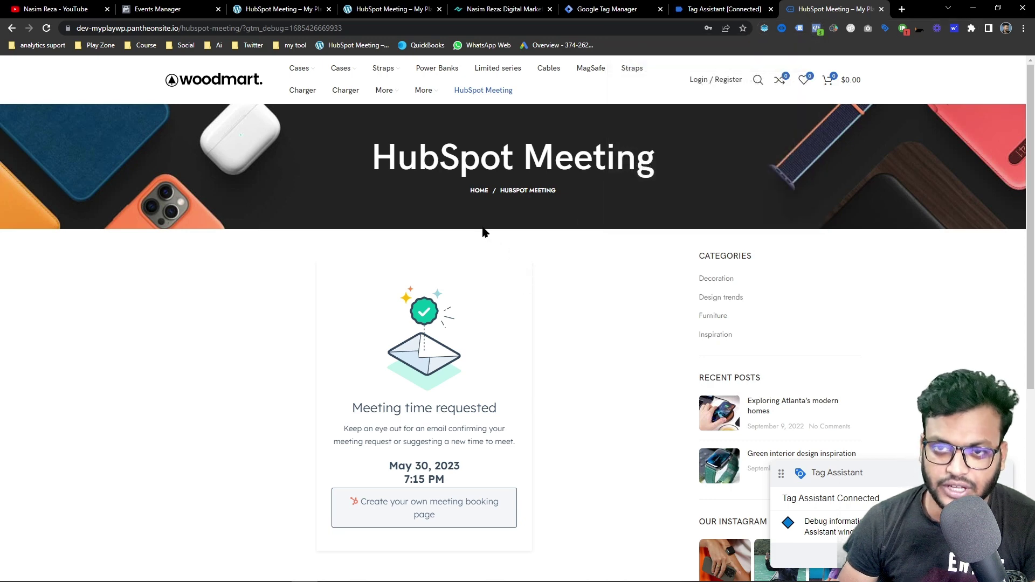
{"action": "key", "text": "ctrl+5"}
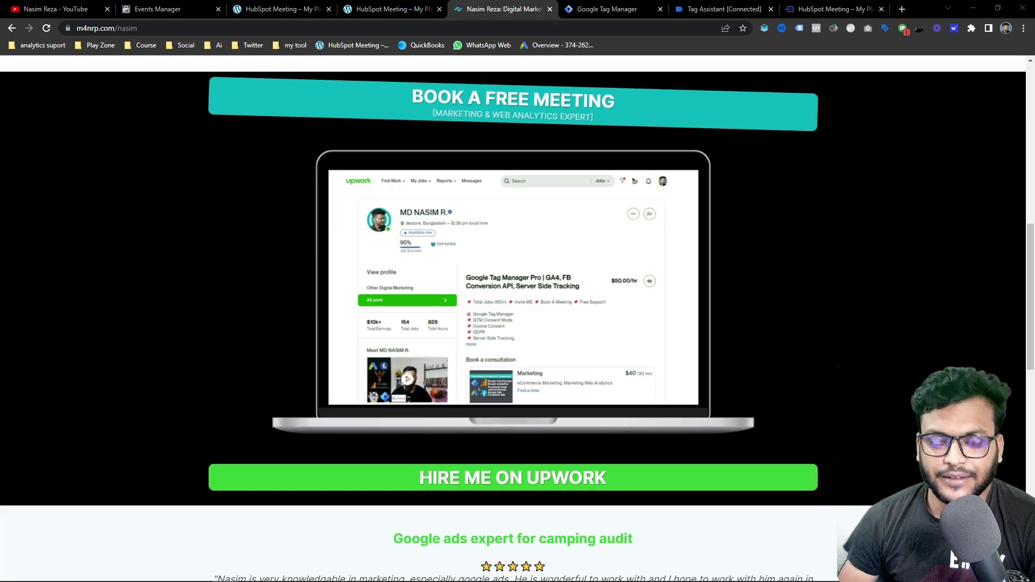